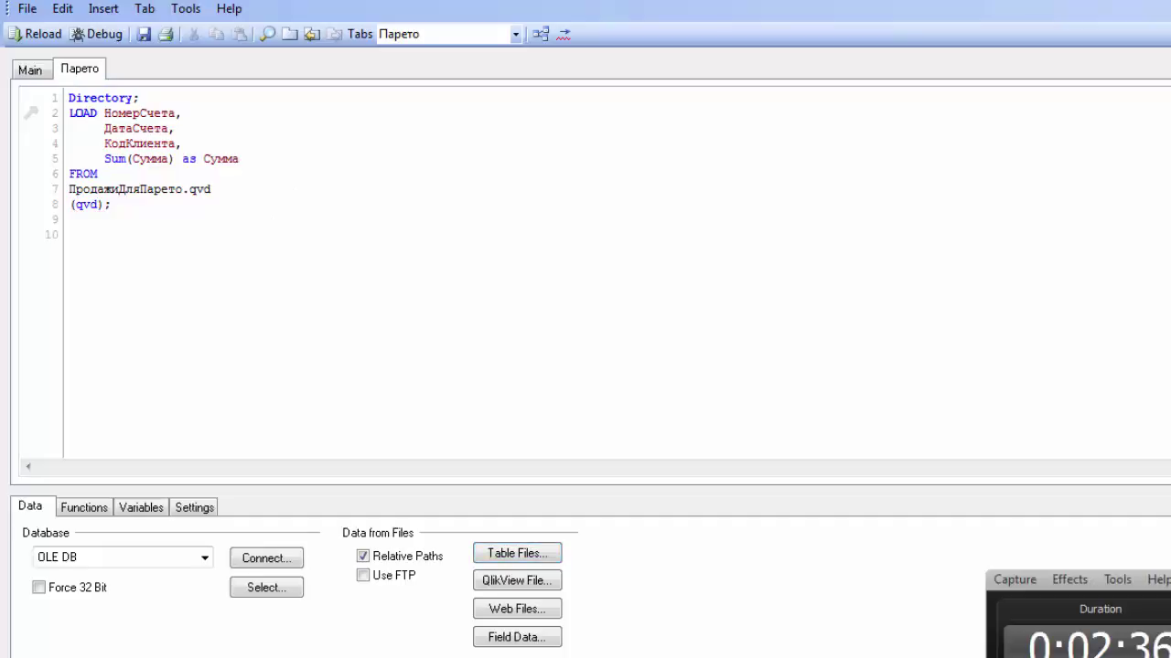
# Add a Group by clause with НомерСчета, ДатаСчета, КодКлиента to the ПродажиДляПарето.qvd load statement.
pyautogui.click(563, 236)
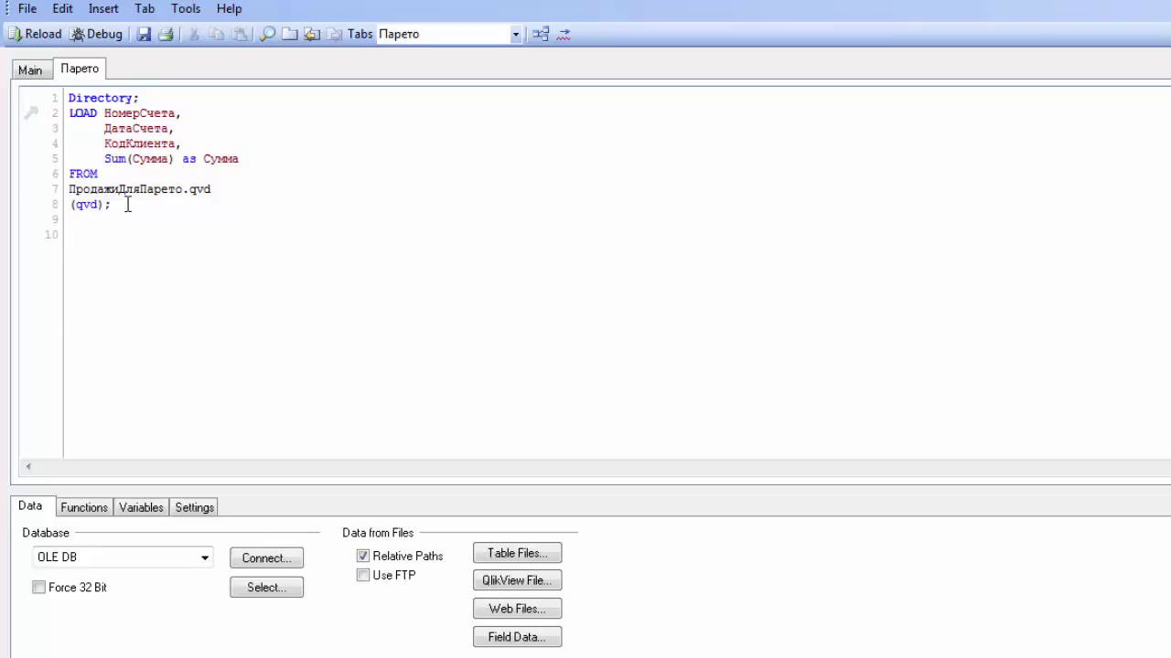
pyautogui.write('Group by ;')
pyautogui.moveTo(178, 143); pyautogui.dragTo(105, 113)
pyautogui.hotkey('ctrl', 'c')
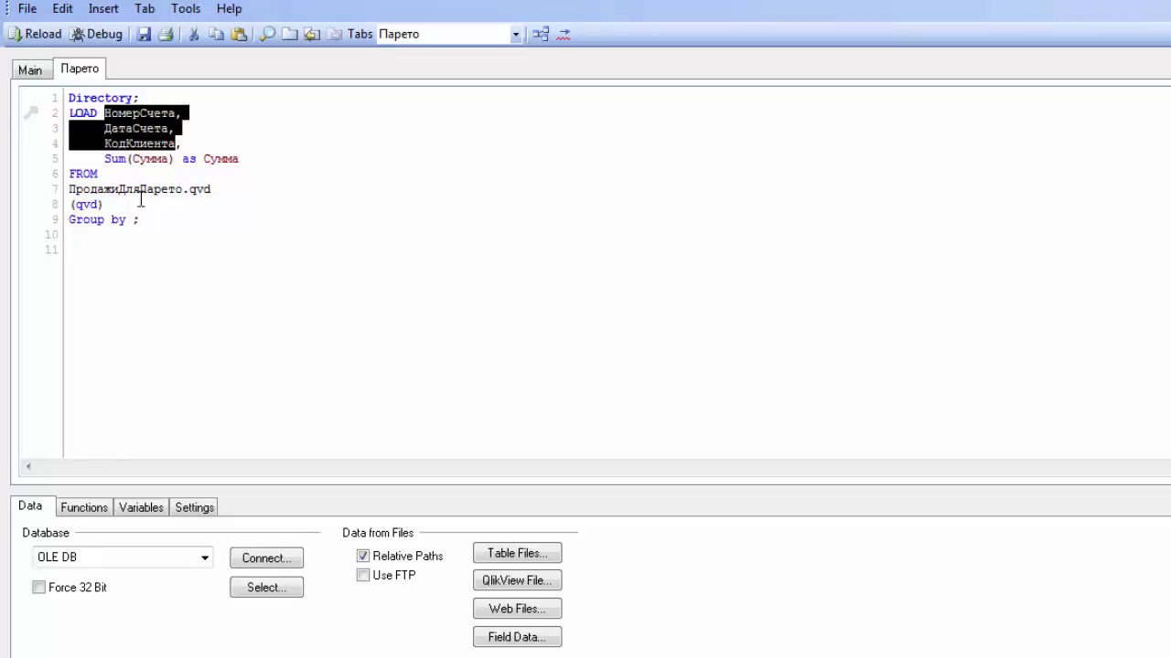
pyautogui.click(135, 219)
pyautogui.hotkey('ctrl', 'v')
pyautogui.moveTo(106, 234)
pyautogui.mouseDown()
pyautogui.moveTo(60, 234)
pyautogui.moveTo(104, 235)
pyautogui.mouseUp()
pyautogui.press('BackSpace')
pyautogui.press('BackSpace')
pyautogui.press('BackSpace')
pyautogui.press('BackSpace')
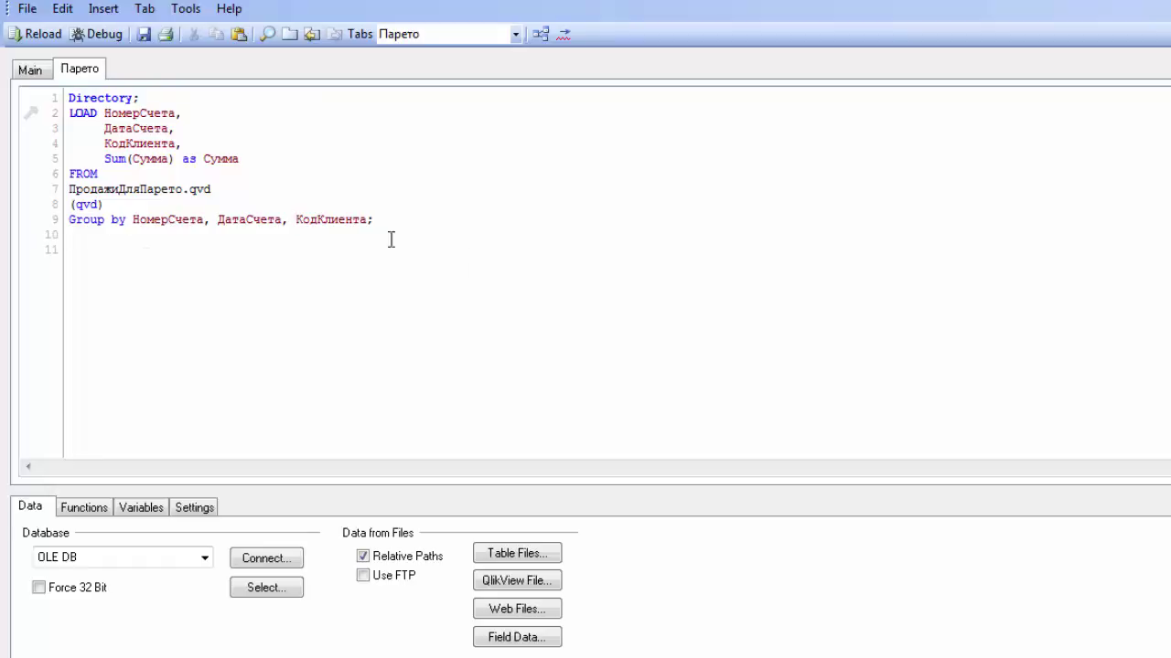
# Replace the Directory statement at the start of the script with the table label Продажи:.
pyautogui.click(96, 251)
pyautogui.moveTo(139, 98); pyautogui.dragTo(105, 98)
pyautogui.moveTo(3, 61); pyautogui.dragTo(10, 97)
pyautogui.write('Продажи:')
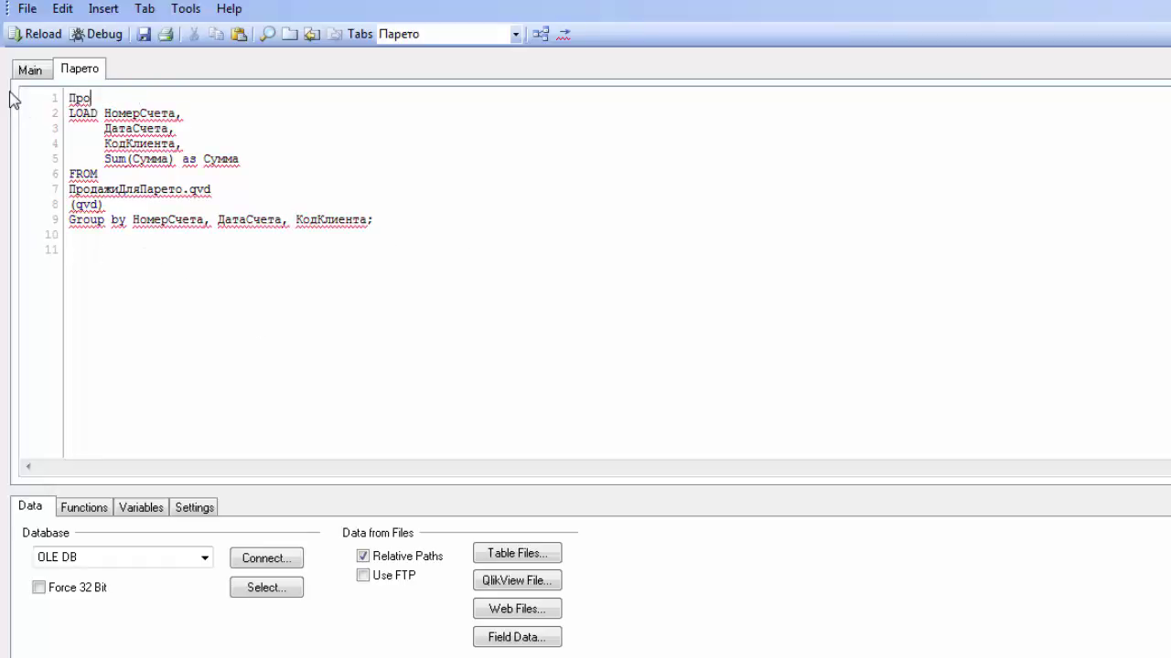
# Insert a load of all fields from РекквизитыКонтрагентов.xls below the sales load and label the table Реквизиты:.
pyautogui.click(526, 552)
pyautogui.doubleClick(572, 252)
pyautogui.click(754, 532)
pyautogui.moveTo(137, 251); pyautogui.dragTo(61, 253)
pyautogui.write('Реквизиты')
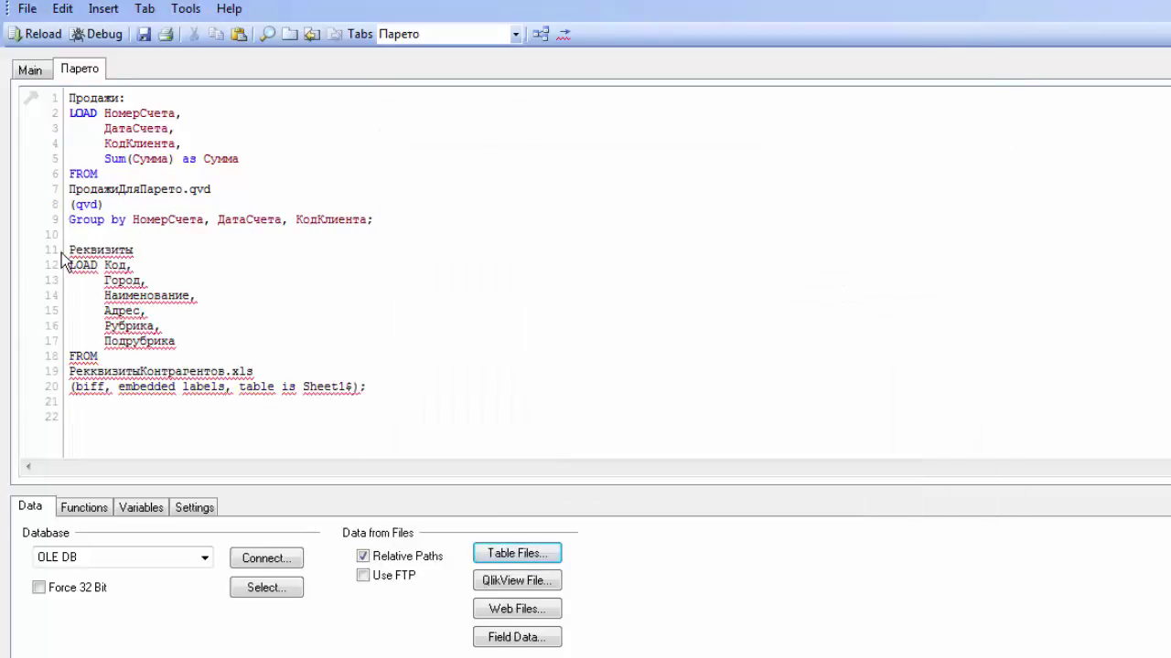
pyautogui.write(':')
# Alias the Код field as КодКлиента in the Реквизиты load and reload the script.
pyautogui.doubleClick(146, 144)
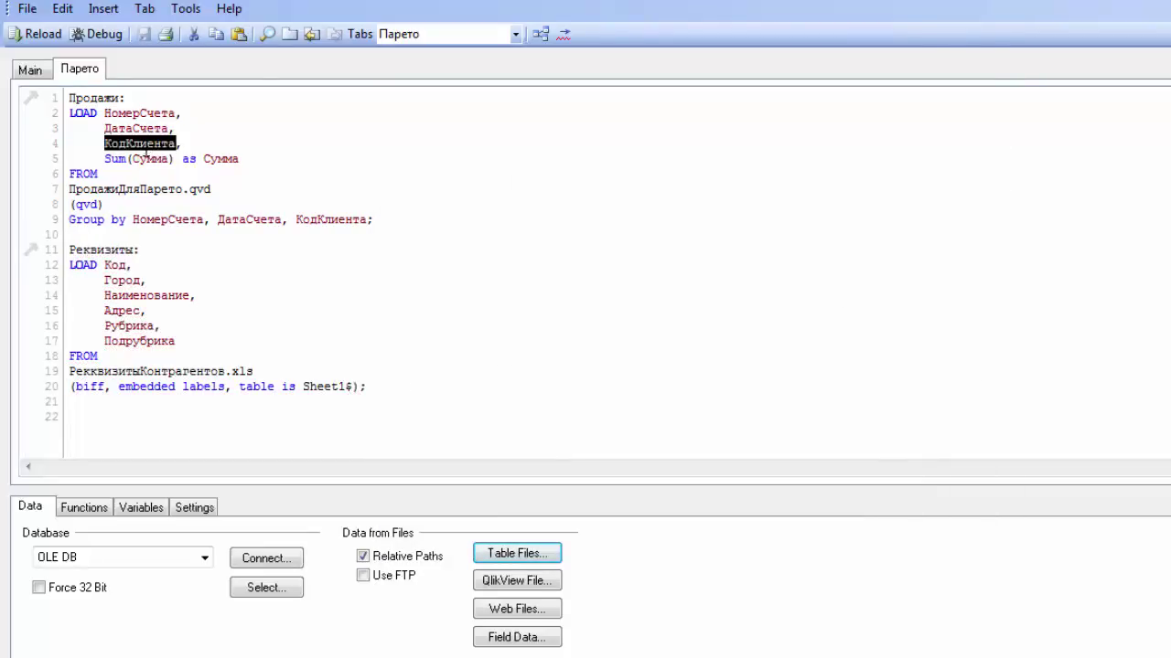
pyautogui.click(128, 264)
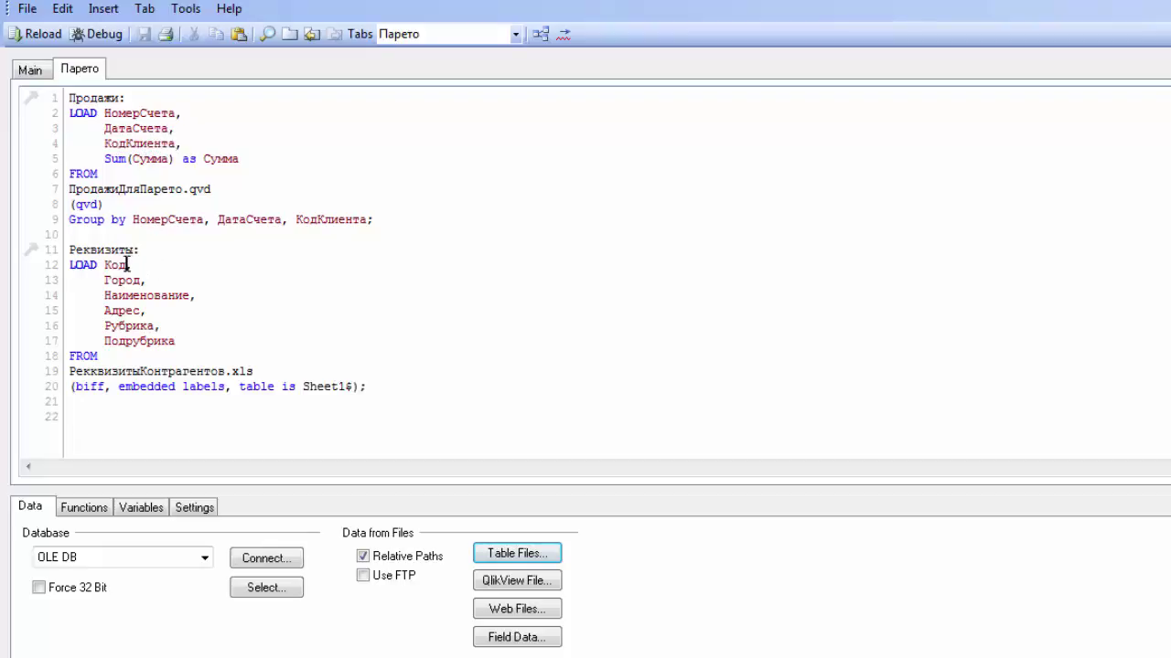
pyautogui.write(',')
pyautogui.write('as')
pyautogui.hotkey('ctrl', 'v')
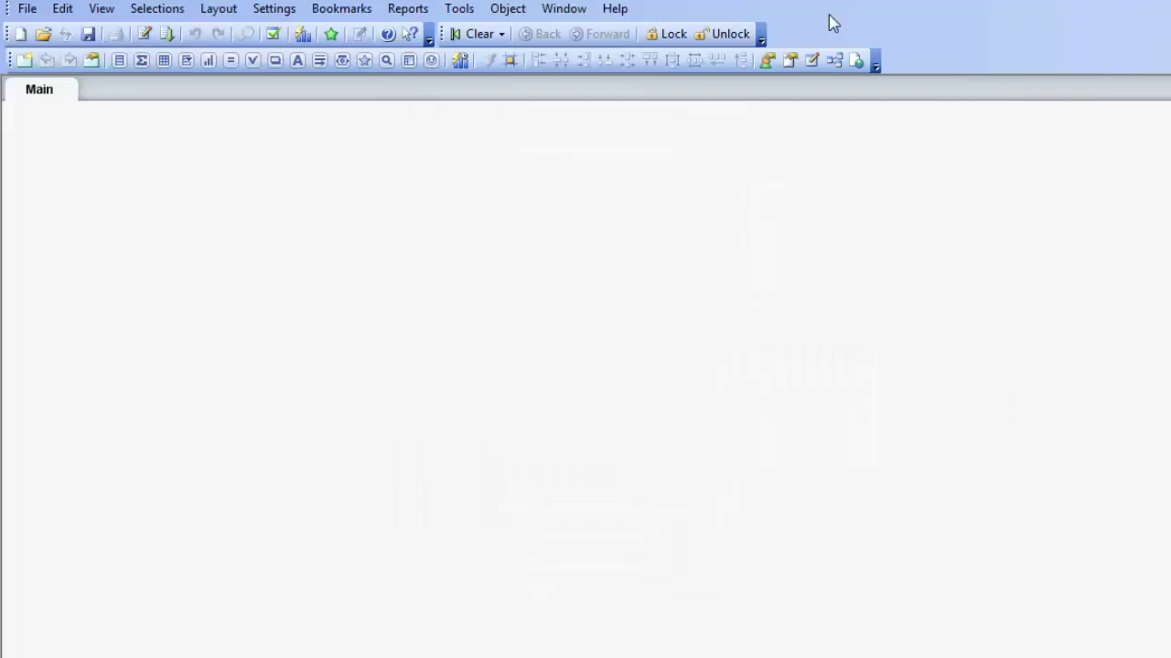
# Open the table viewer, place the Реквизиты and Продажи tables side by side, and widen Реквизиты to fit its field names.
pyautogui.click(836, 59)
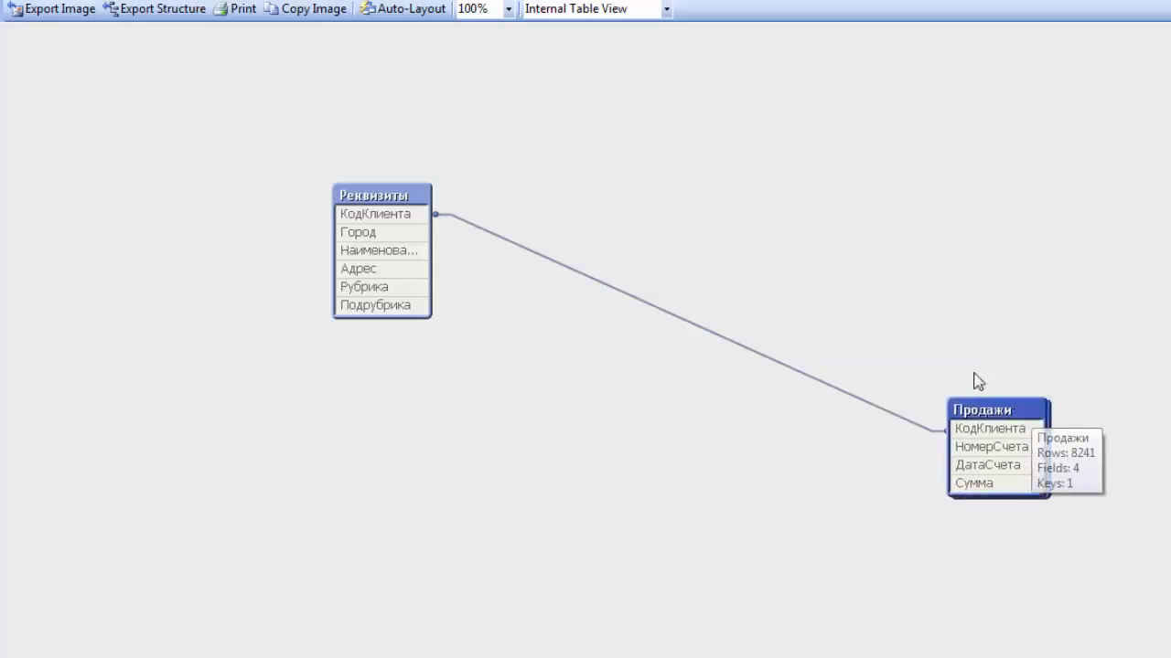
pyautogui.moveTo(1024, 417); pyautogui.dragTo(593, 207)
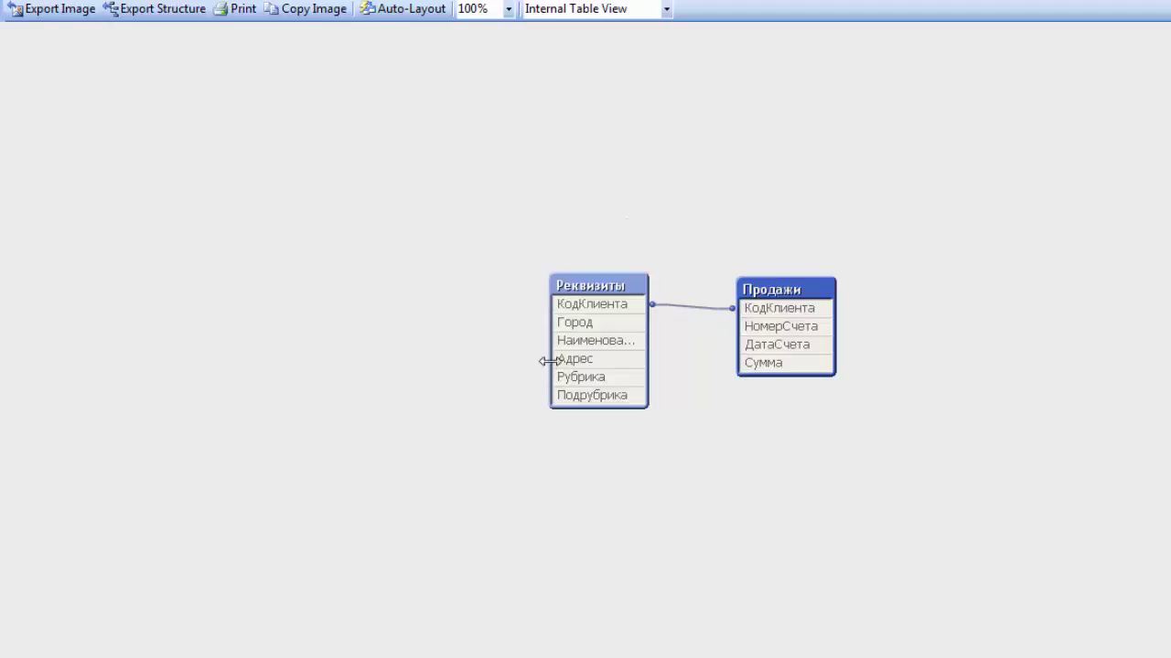
pyautogui.moveTo(549, 362); pyautogui.dragTo(493, 359)
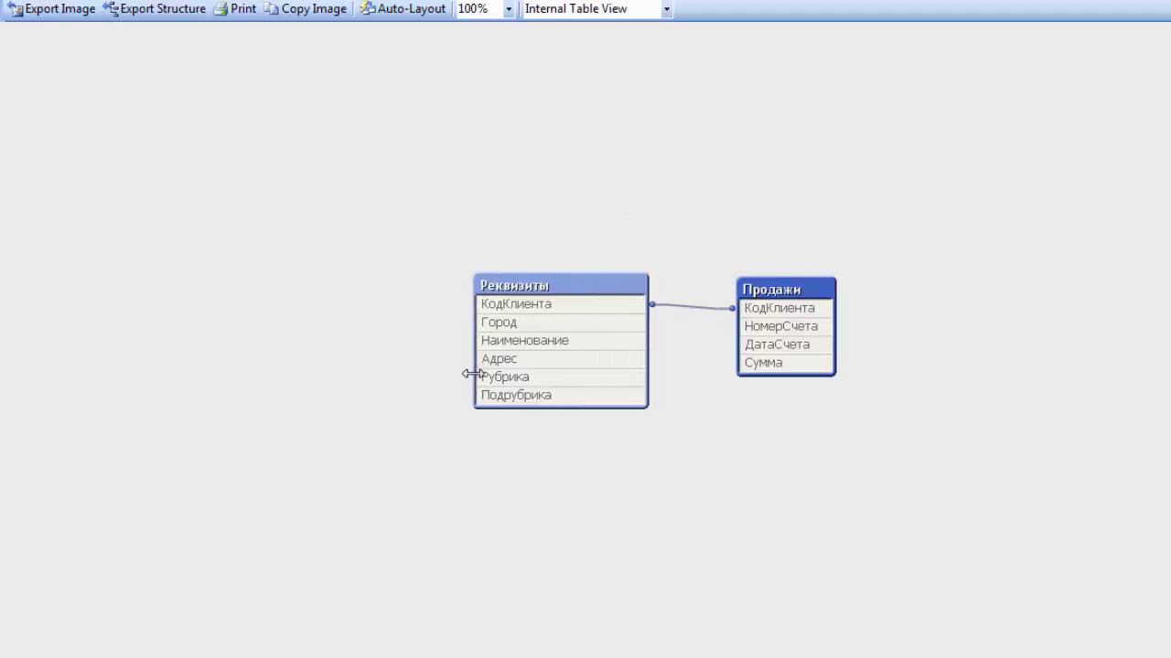
# Create a new chart object on the Main sheet titled Парето with the straight table type.
pyautogui.rightClick(572, 284)
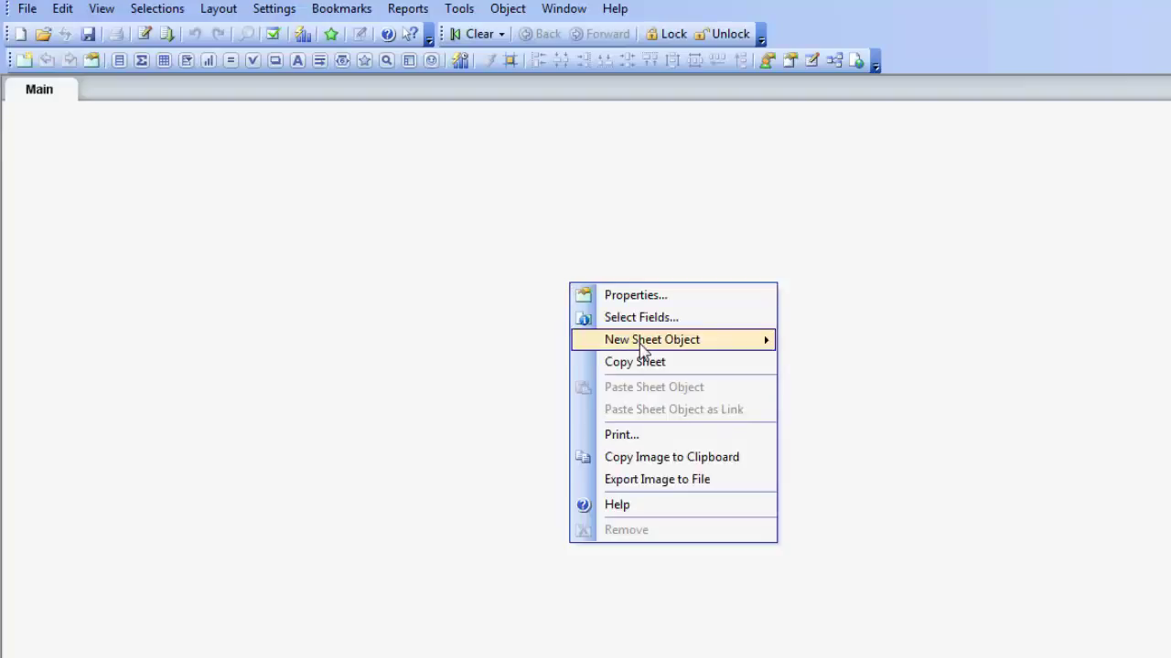
pyautogui.moveTo(643, 350)
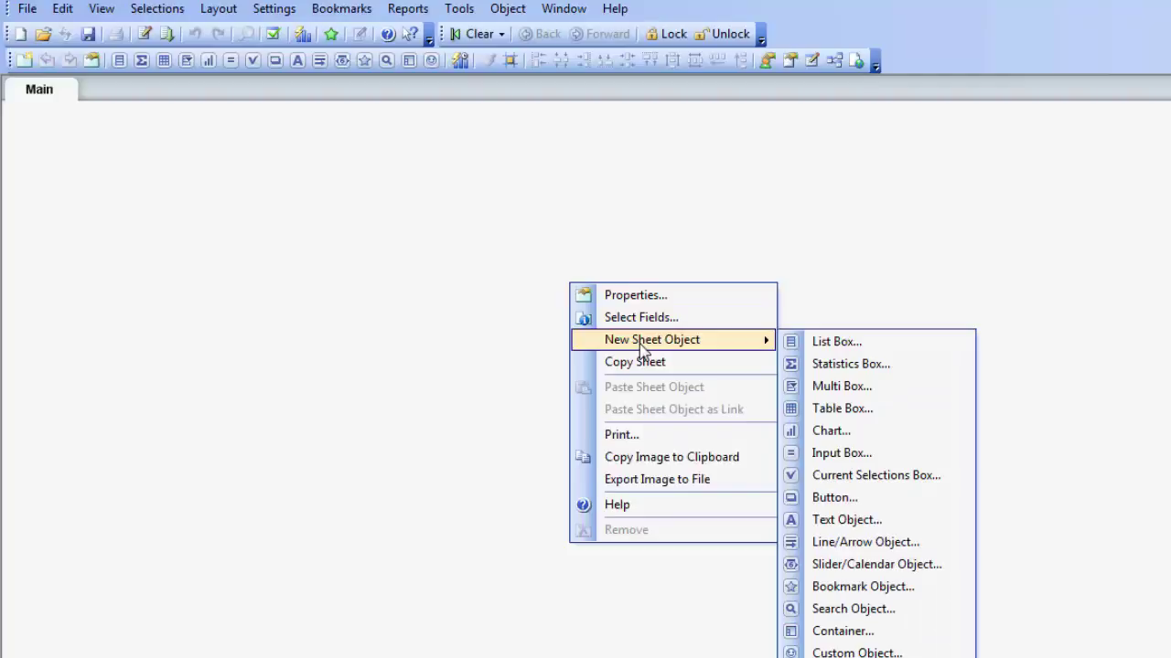
pyautogui.click(836, 432)
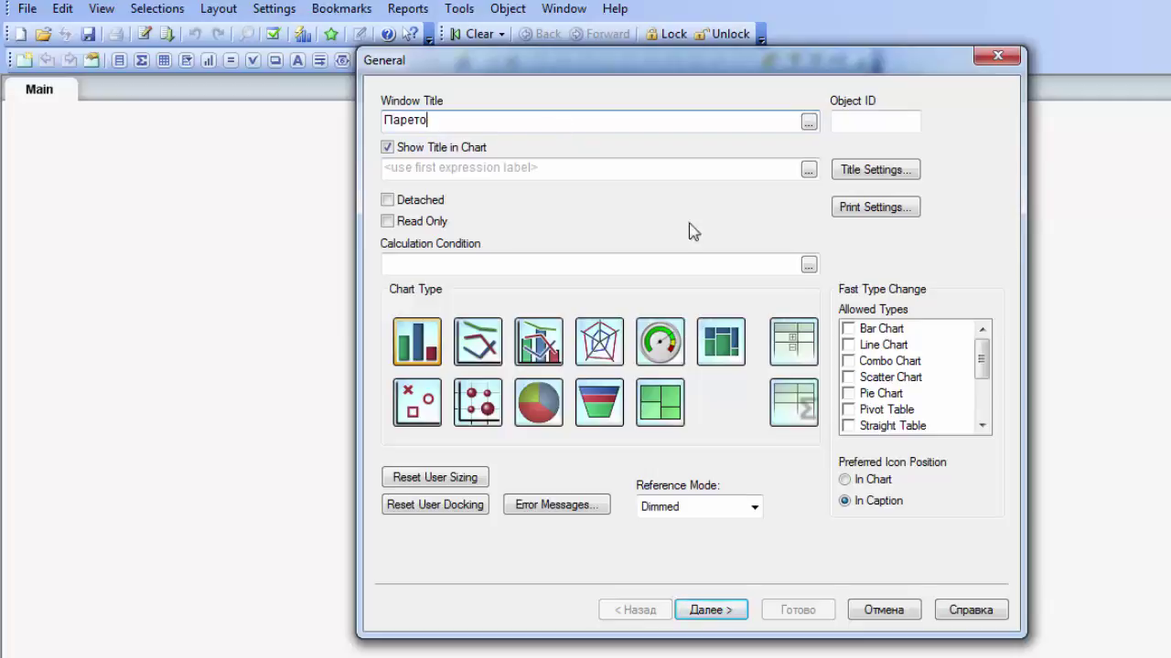
pyautogui.click(784, 413)
pyautogui.click(718, 616)
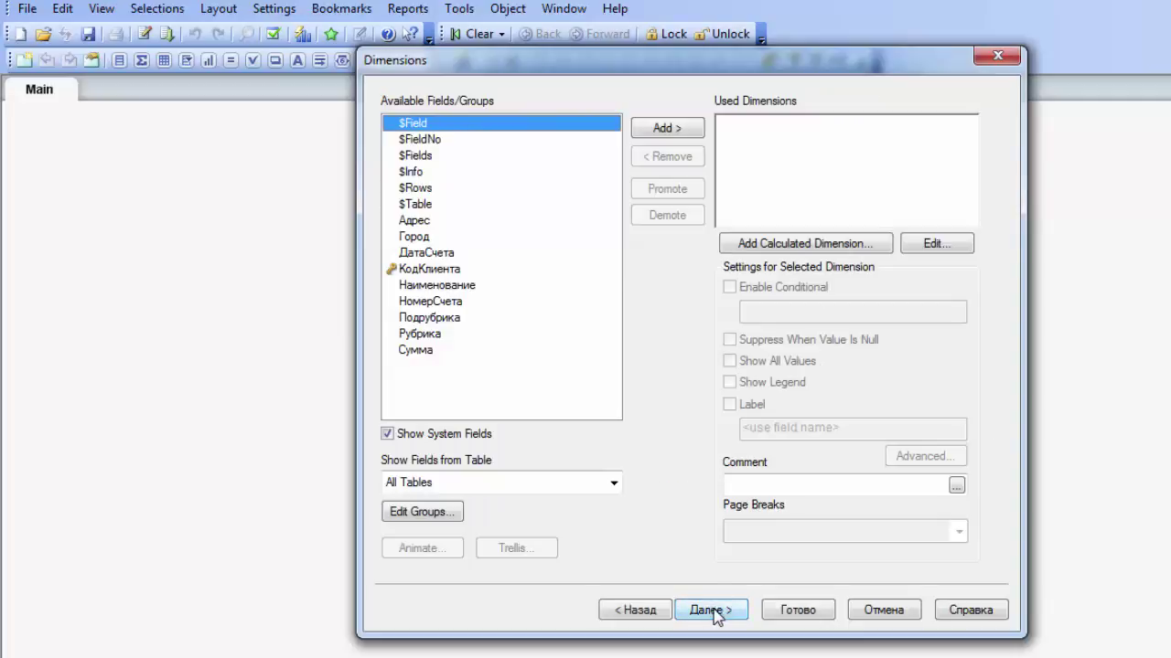
# Add Наименование as the dimension of the Парето table.
pyautogui.click(447, 285)
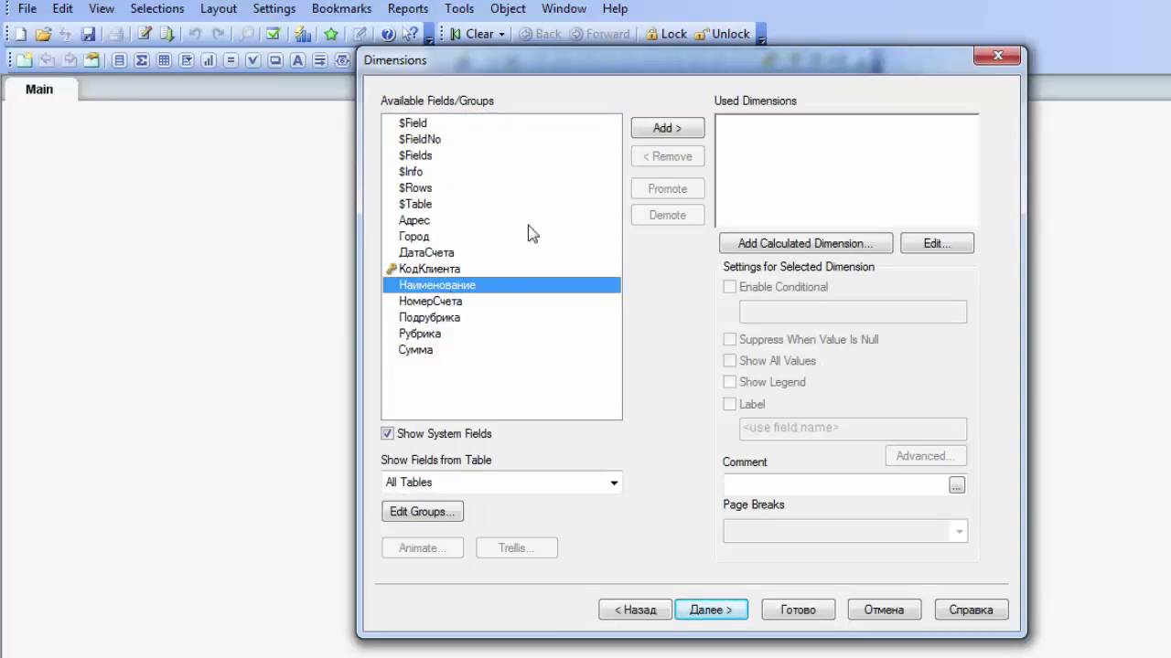
pyautogui.click(659, 132)
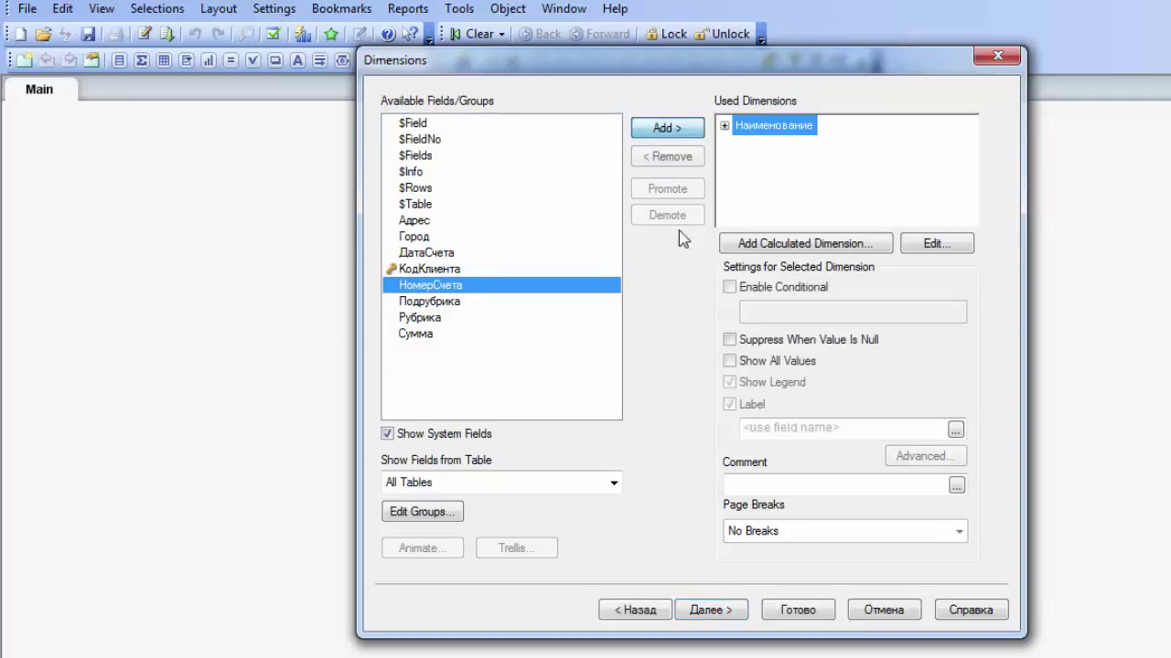
pyautogui.click(732, 609)
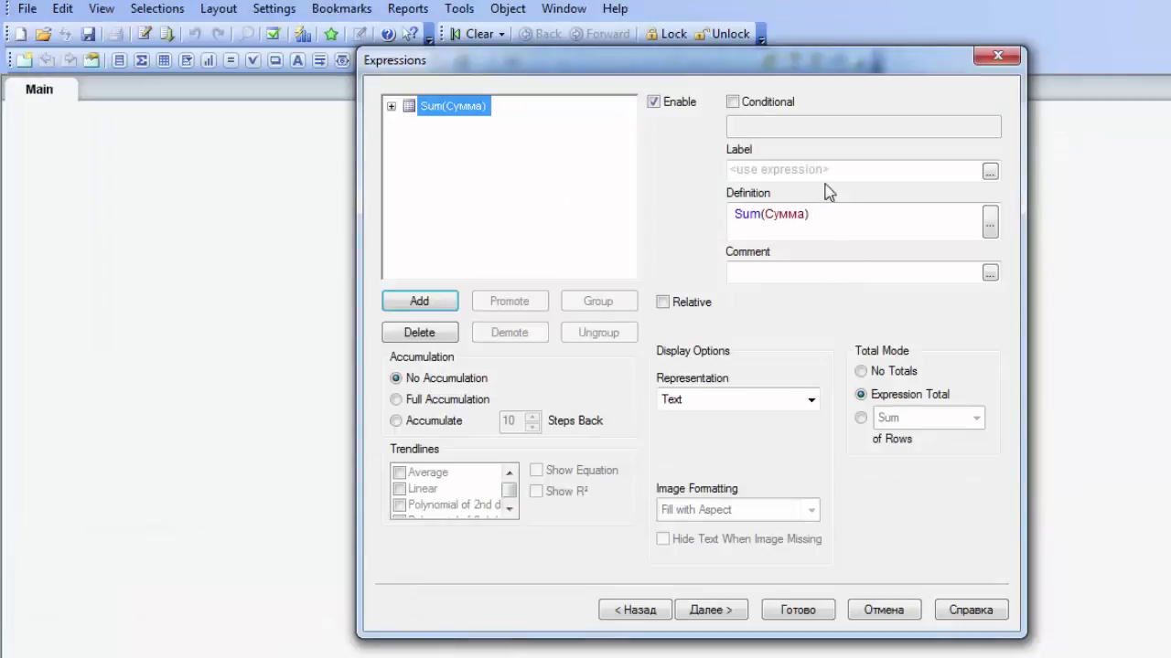
# Label the Sum(Сумма) expression Продажи and finish creating the table.
pyautogui.click(823, 172)
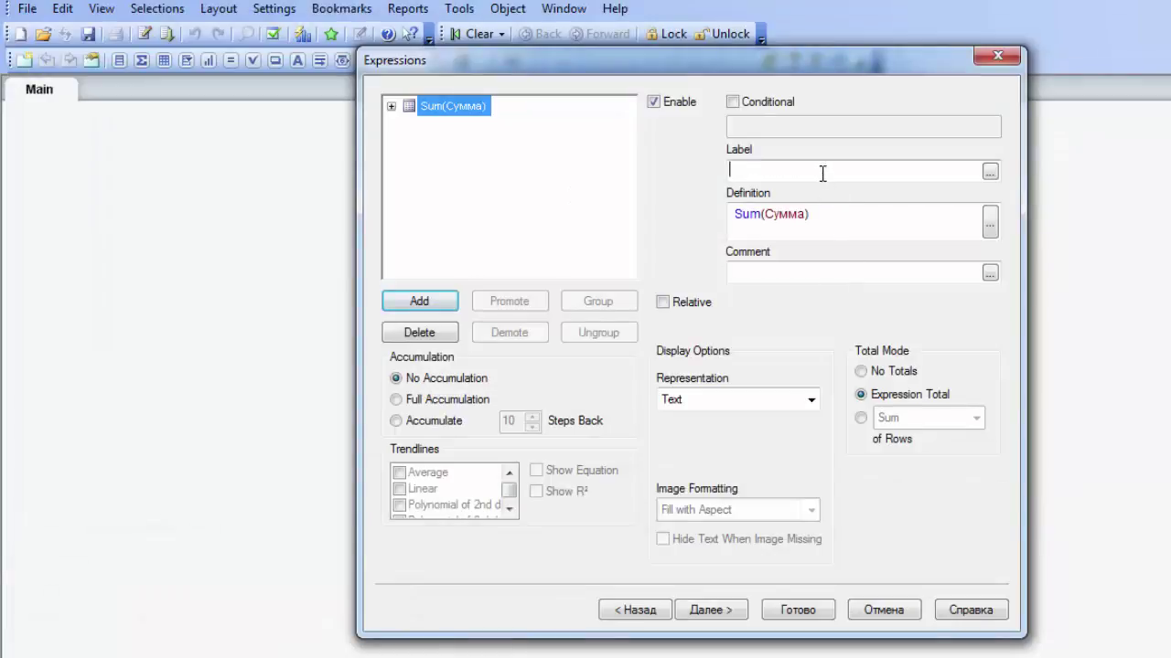
pyautogui.write('П')
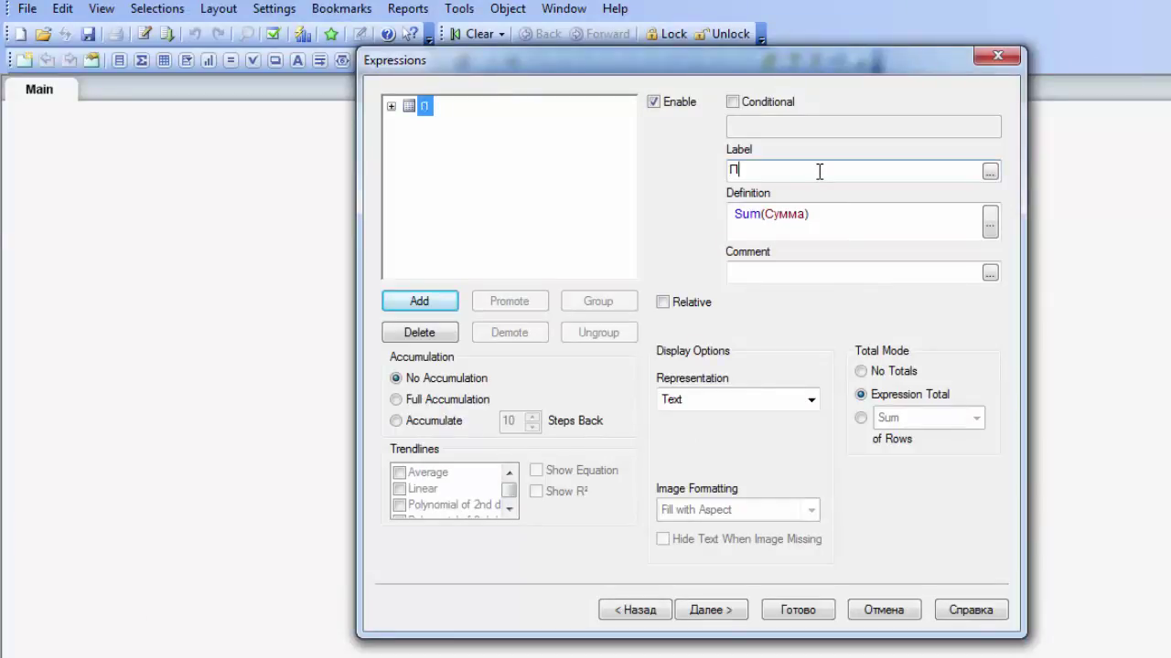
pyautogui.write('ро')
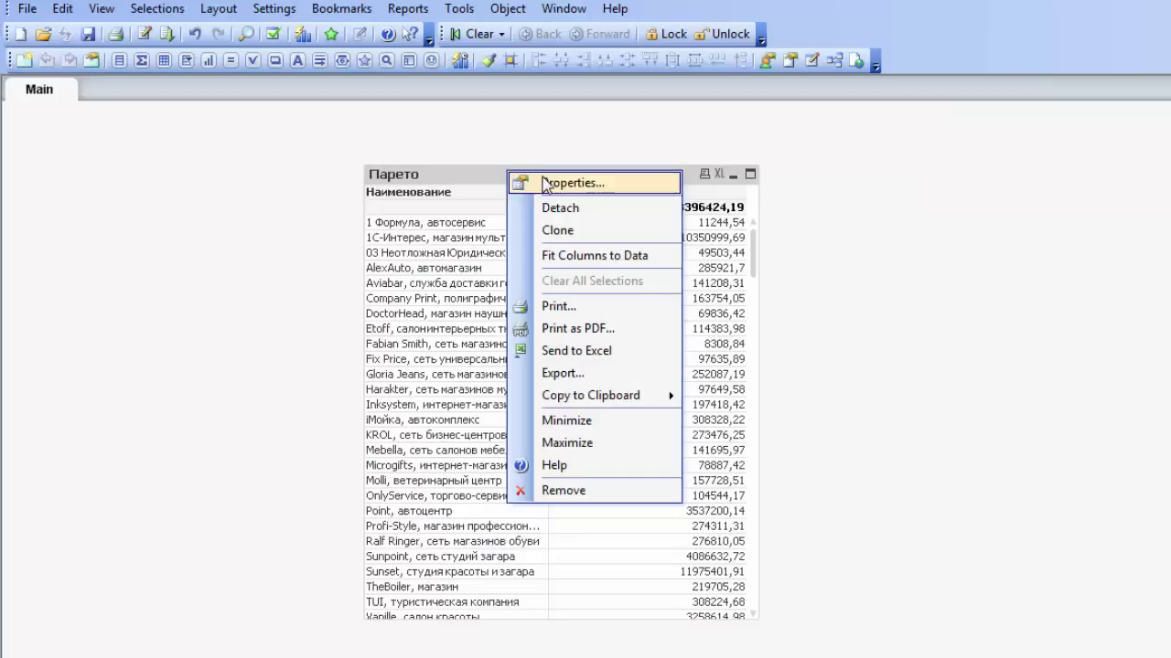
# Set the Продажи column of the Парето table to sort by numeric value in descending order.
pyautogui.click(543, 180)
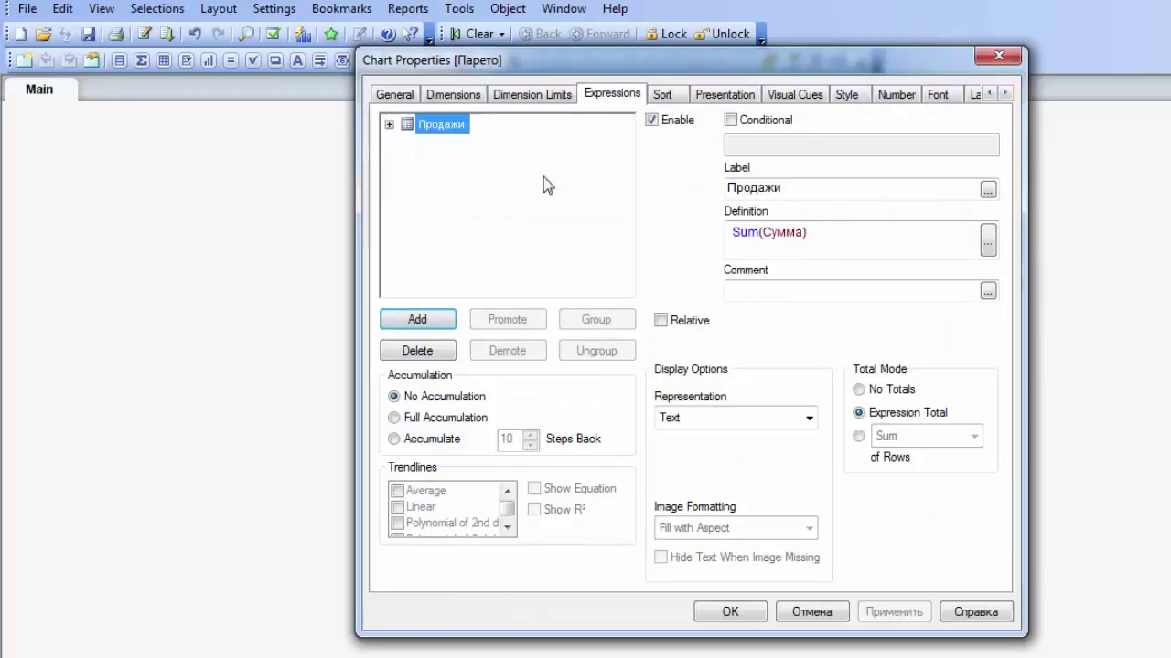
pyautogui.click(673, 96)
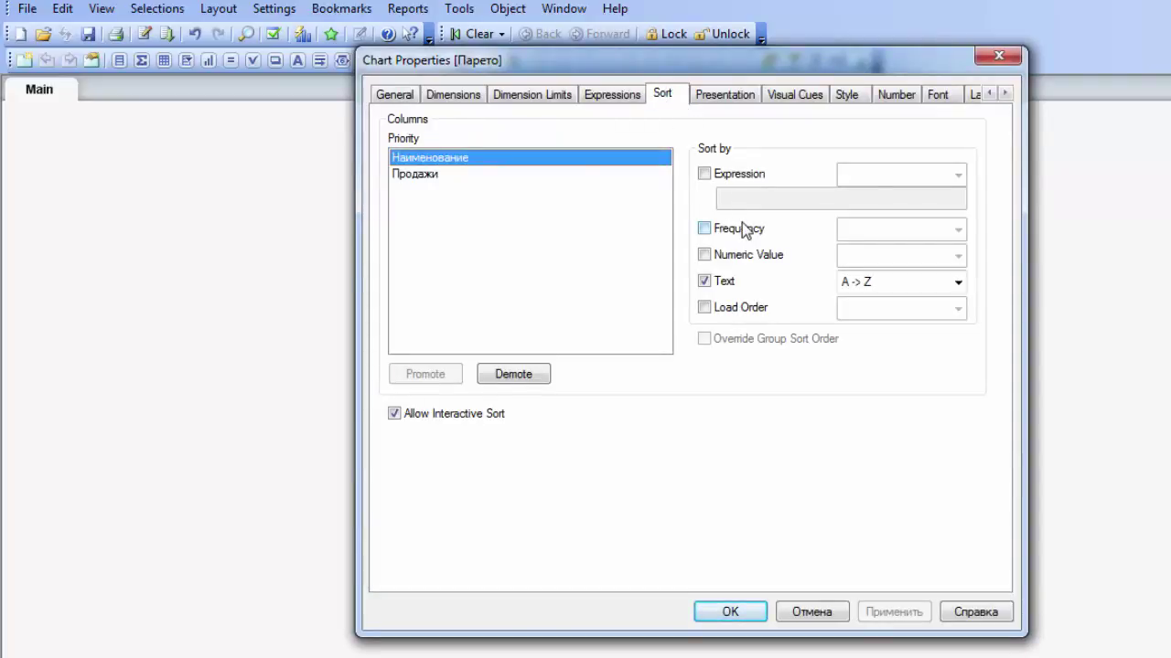
pyautogui.click(449, 175)
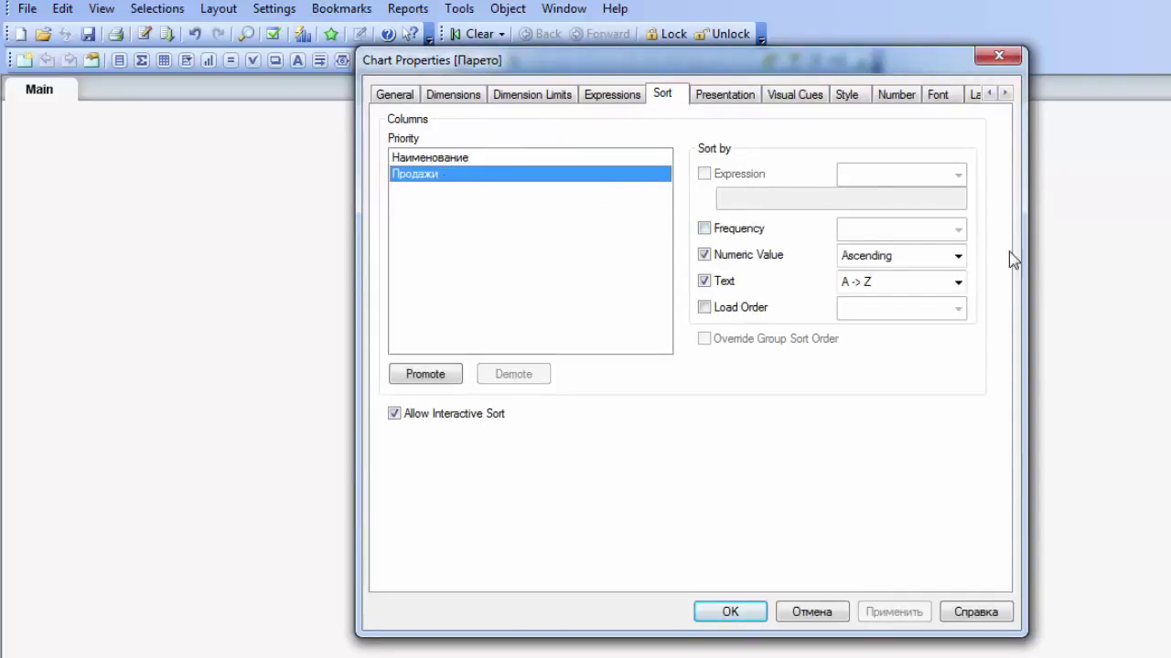
pyautogui.click(956, 256)
pyautogui.click(943, 293)
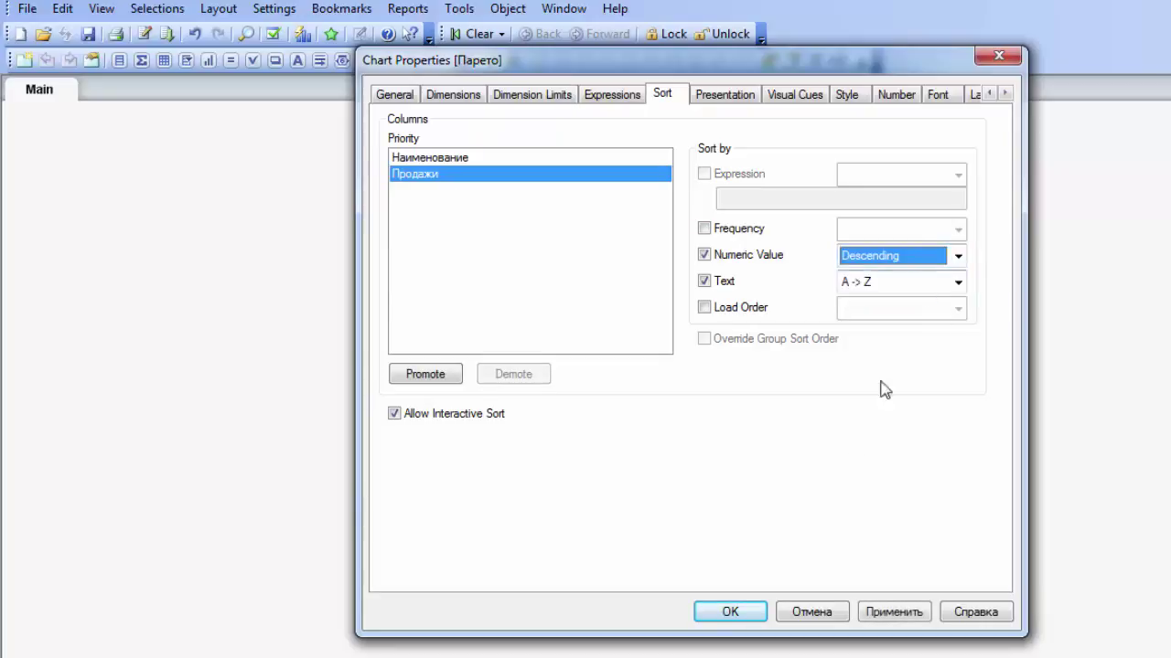
pyautogui.click(746, 611)
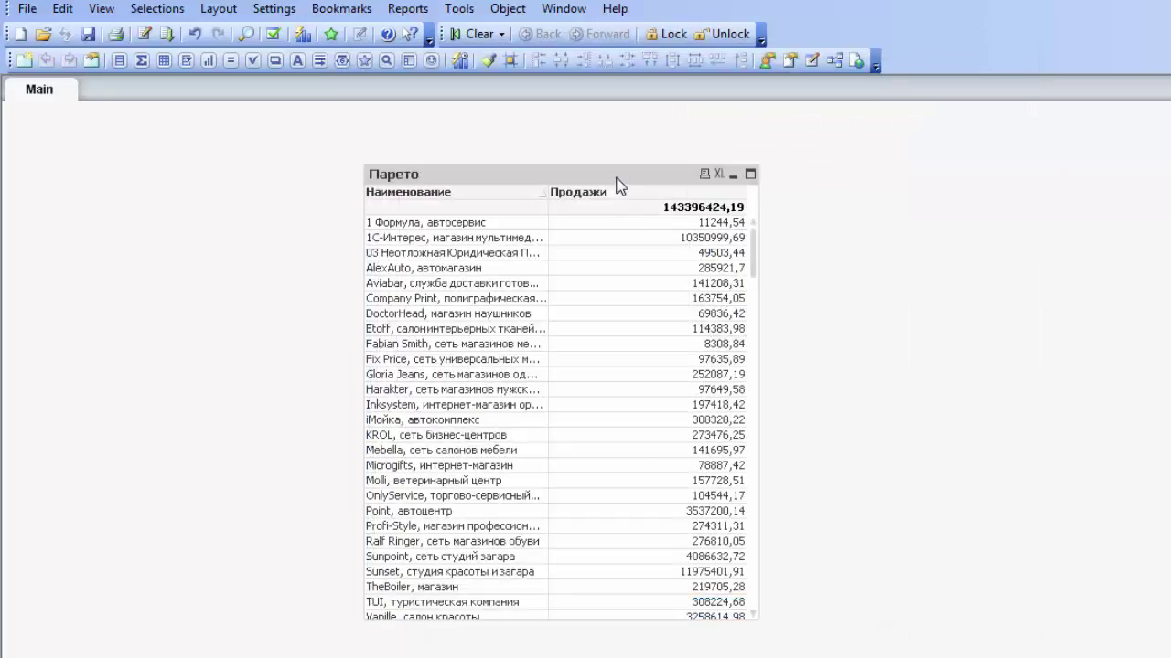
# Promote Продажи above Наименование in the Парето table's sort priority.
pyautogui.rightClick(618, 185)
pyautogui.click(686, 188)
pyautogui.click(455, 173)
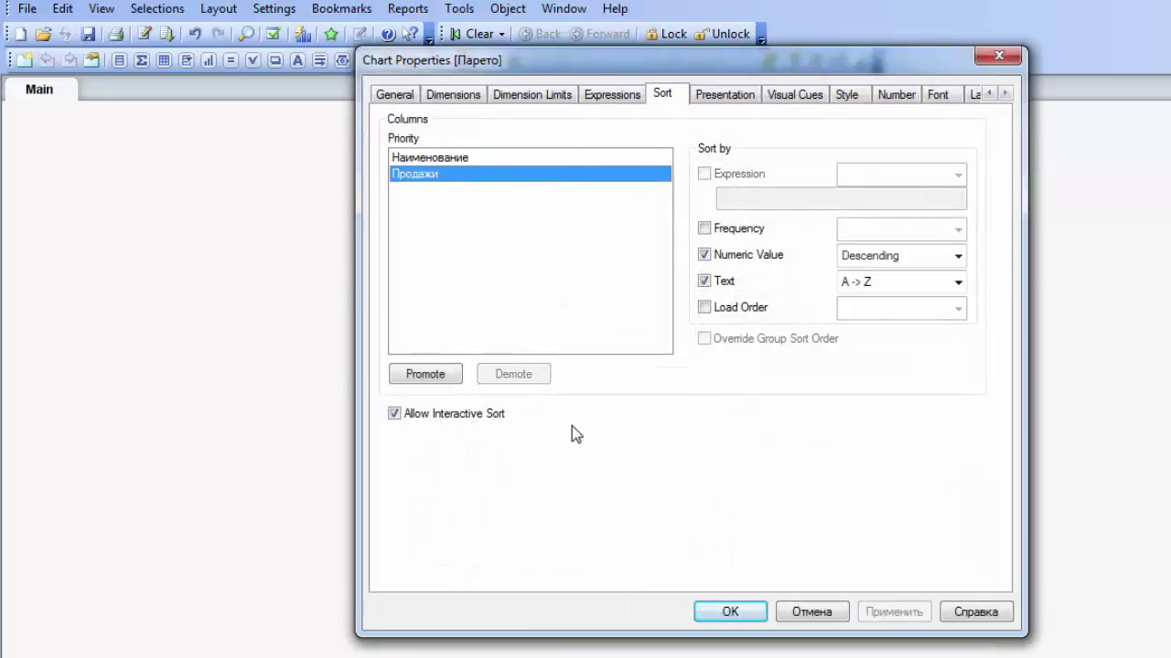
pyautogui.click(425, 374)
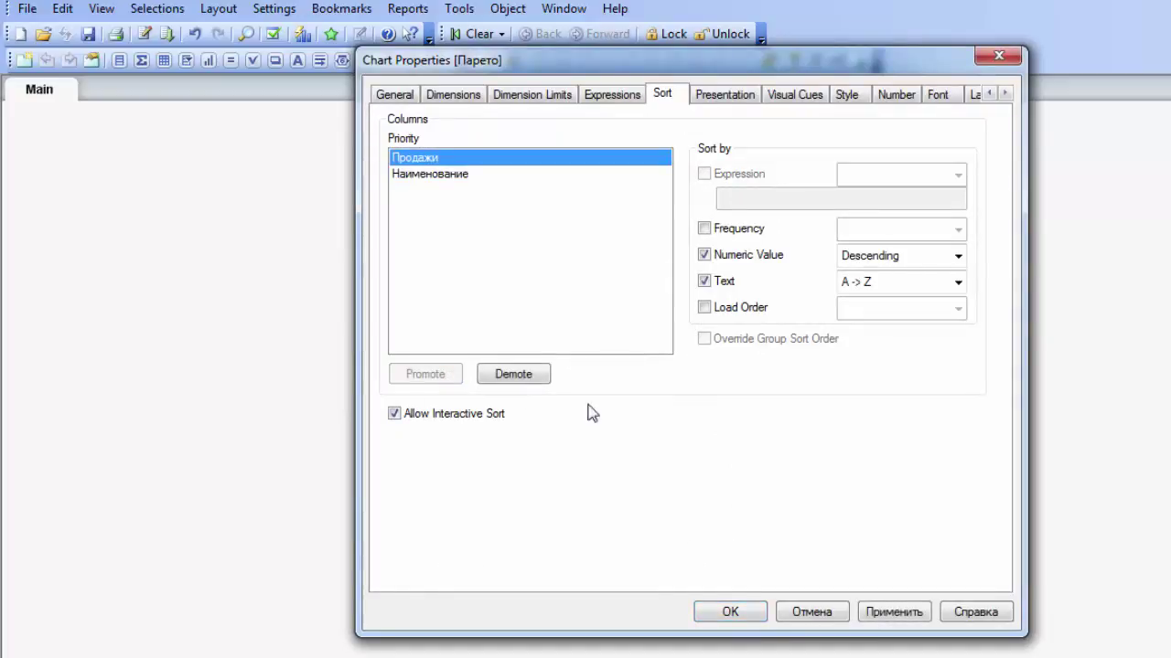
pyautogui.click(731, 612)
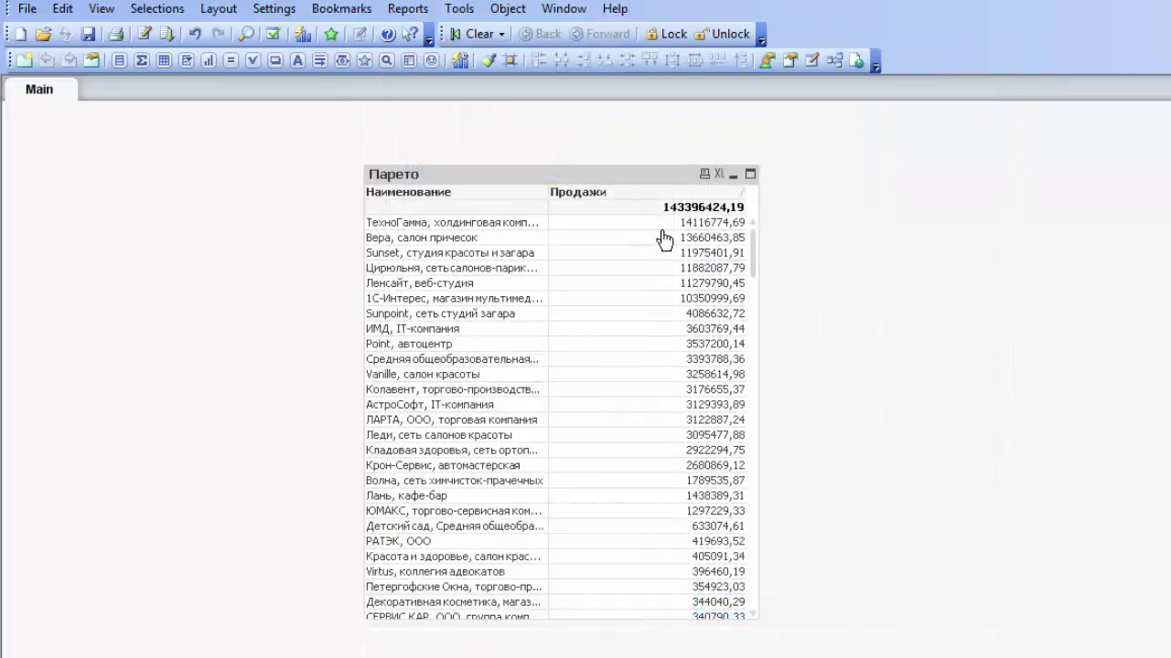
# Add a second expression to the Парето table, beginning its formula with Sum(Сумма)/.
pyautogui.rightClick(531, 179)
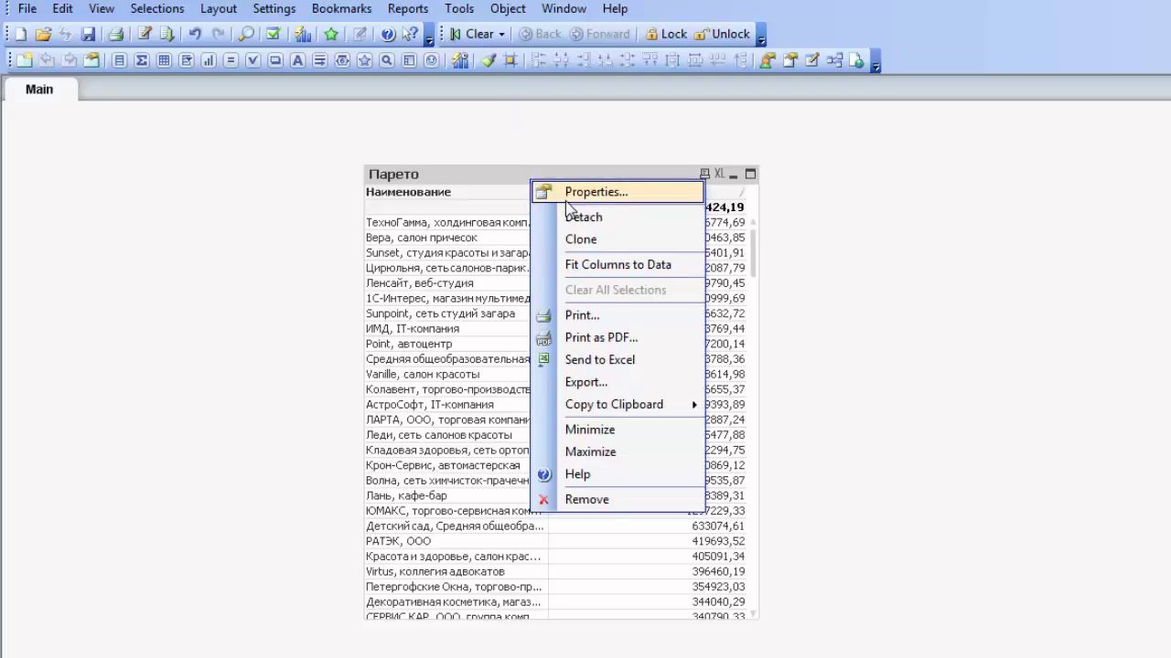
pyautogui.click(566, 201)
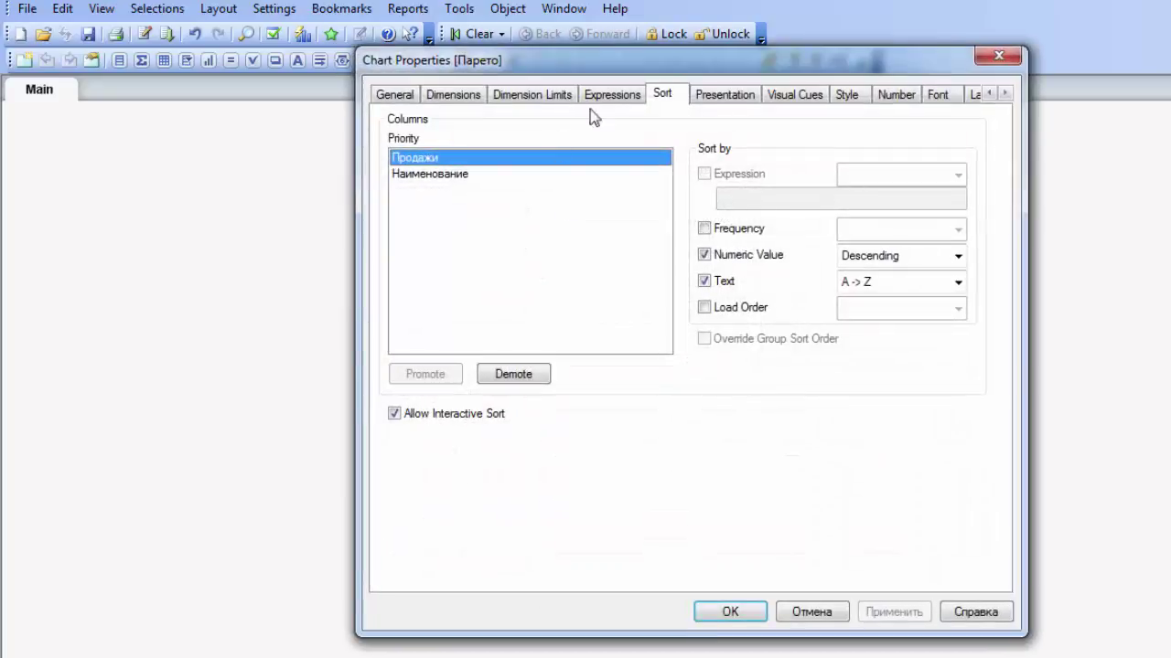
pyautogui.click(611, 96)
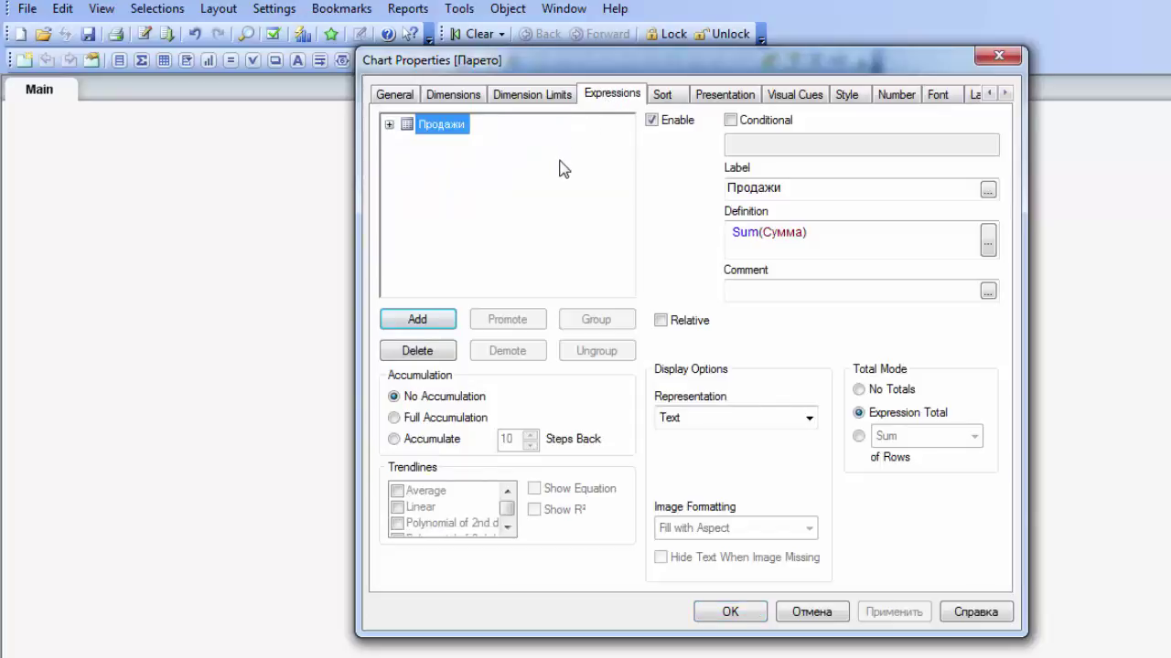
pyautogui.click(450, 318)
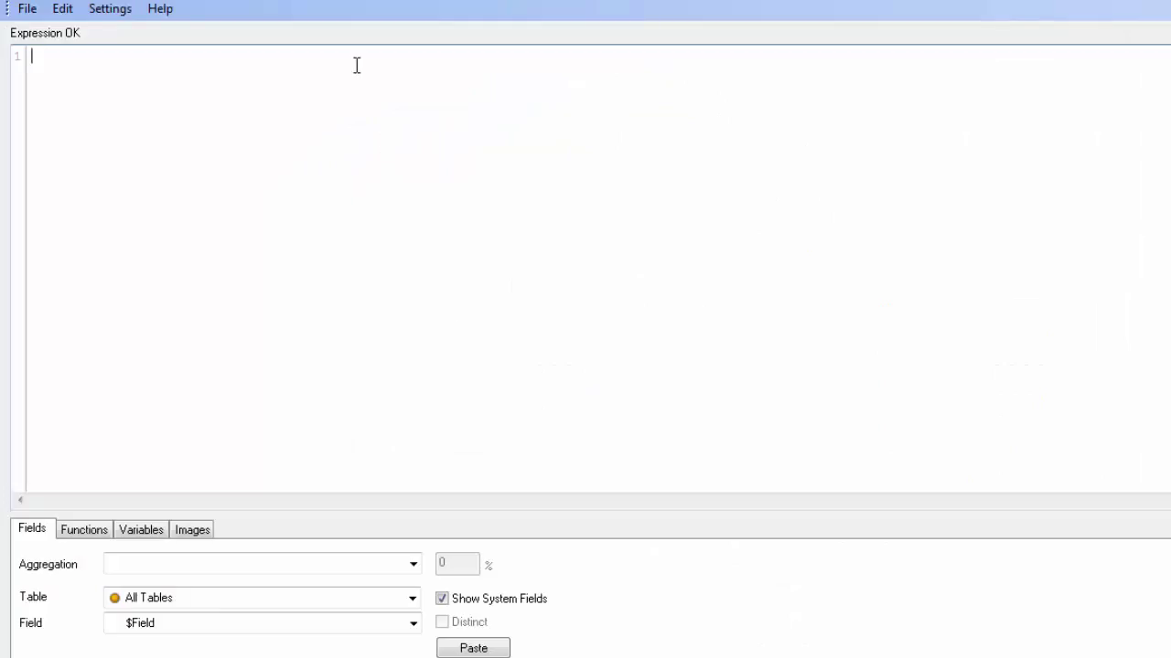
pyautogui.write('Su')
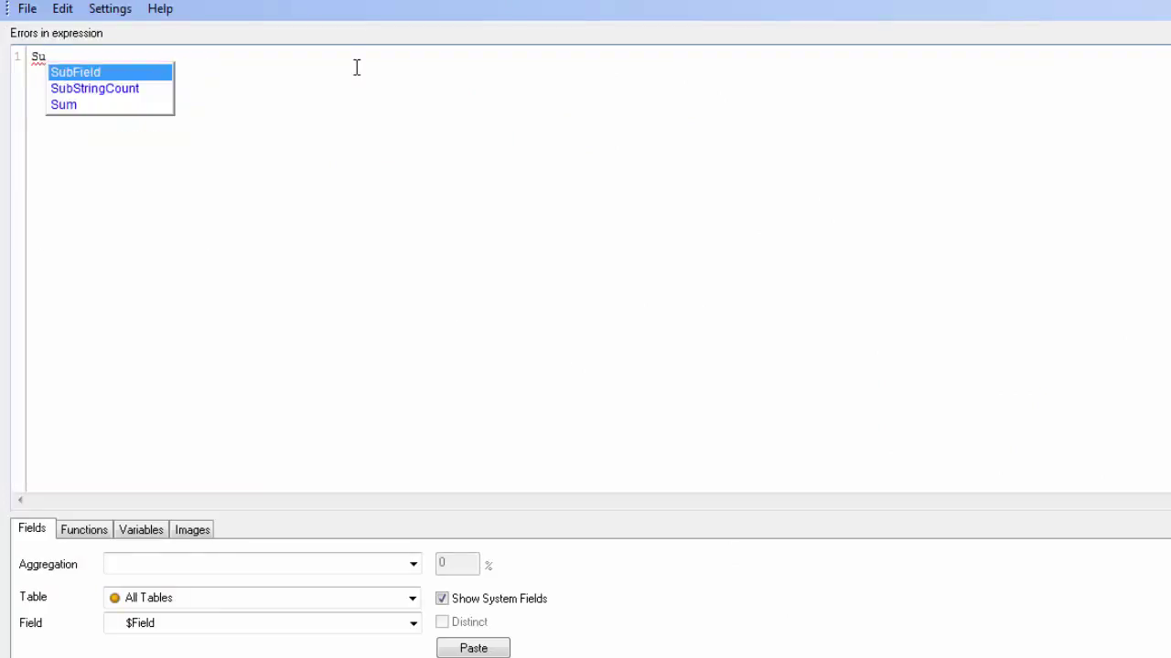
pyautogui.write('m(Сумма)')
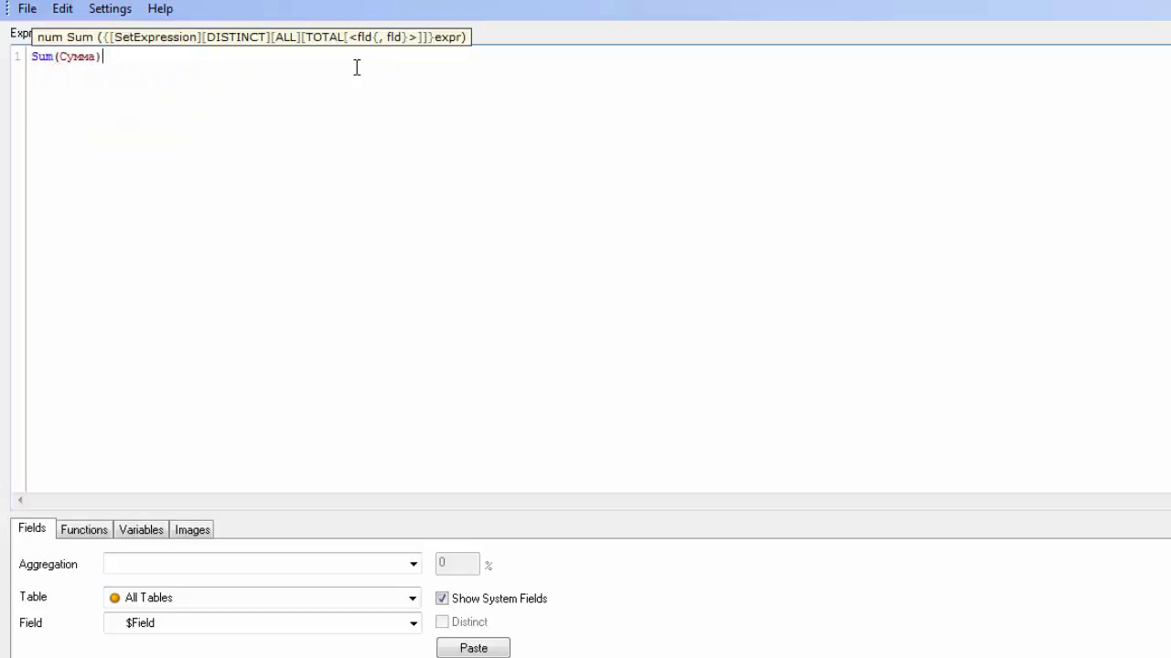
pyautogui.write(' /')
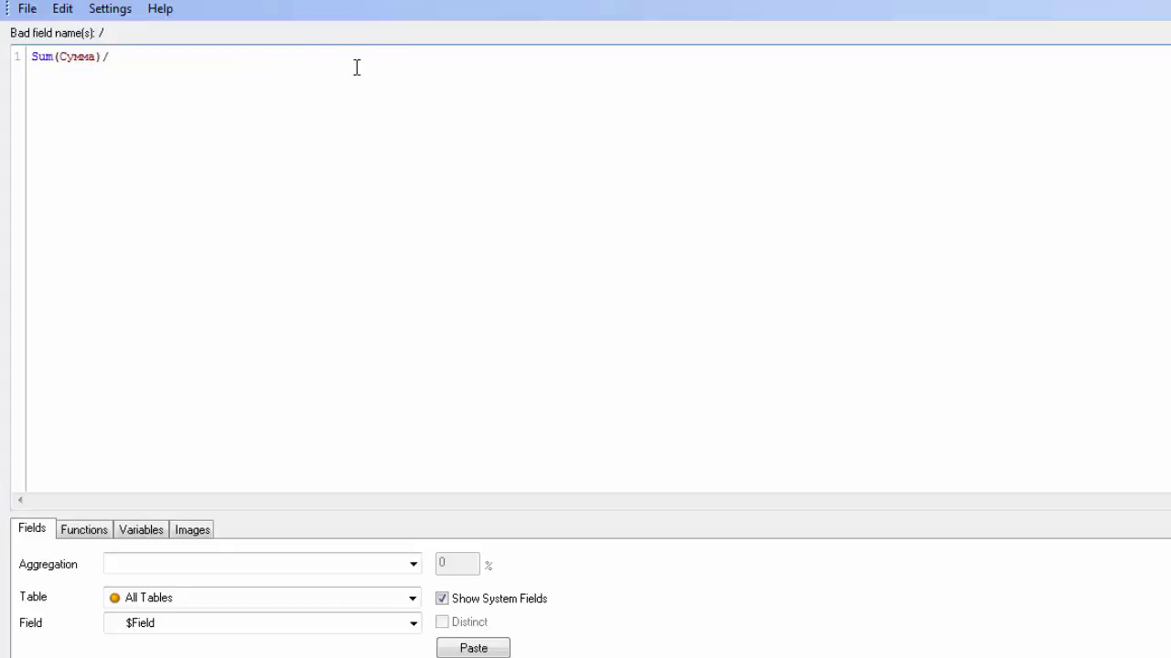
# Complete the new expression with the divisor Sum(TOTAL Сумма) and confirm the formula.
pyautogui.write('Su')
pyautogui.press('Down')
pyautogui.press('Down')
pyautogui.press('Return')
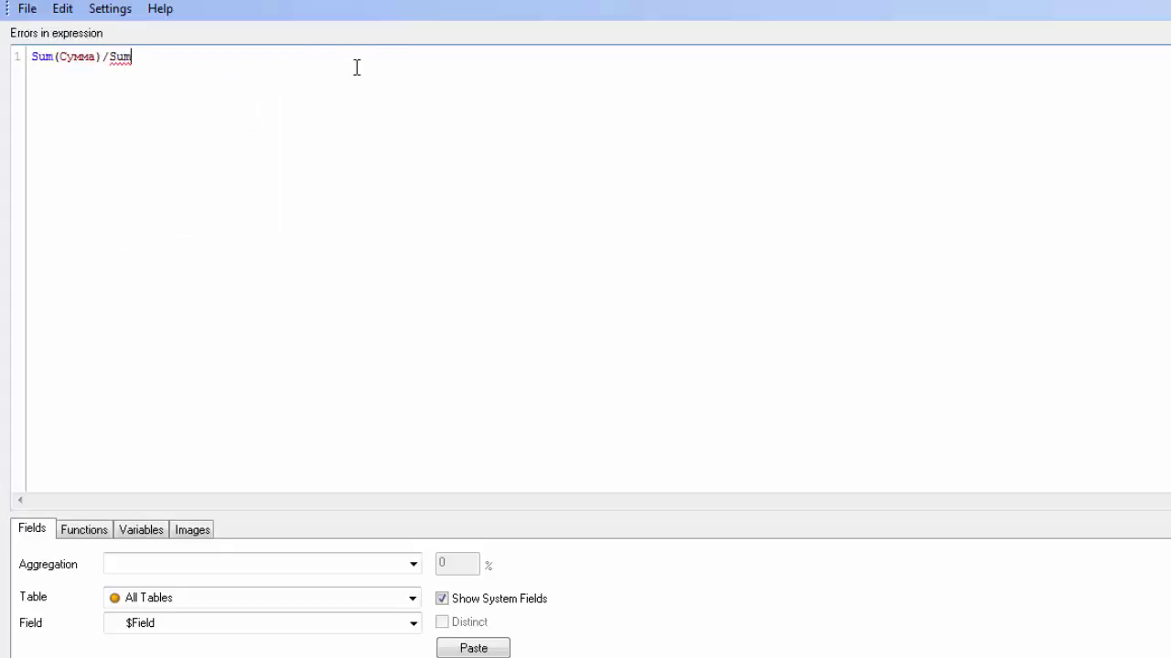
pyautogui.write('(To')
pyautogui.press('Escape')
pyautogui.write('TAL С')
pyautogui.press('Return')
pyautogui.write(')')
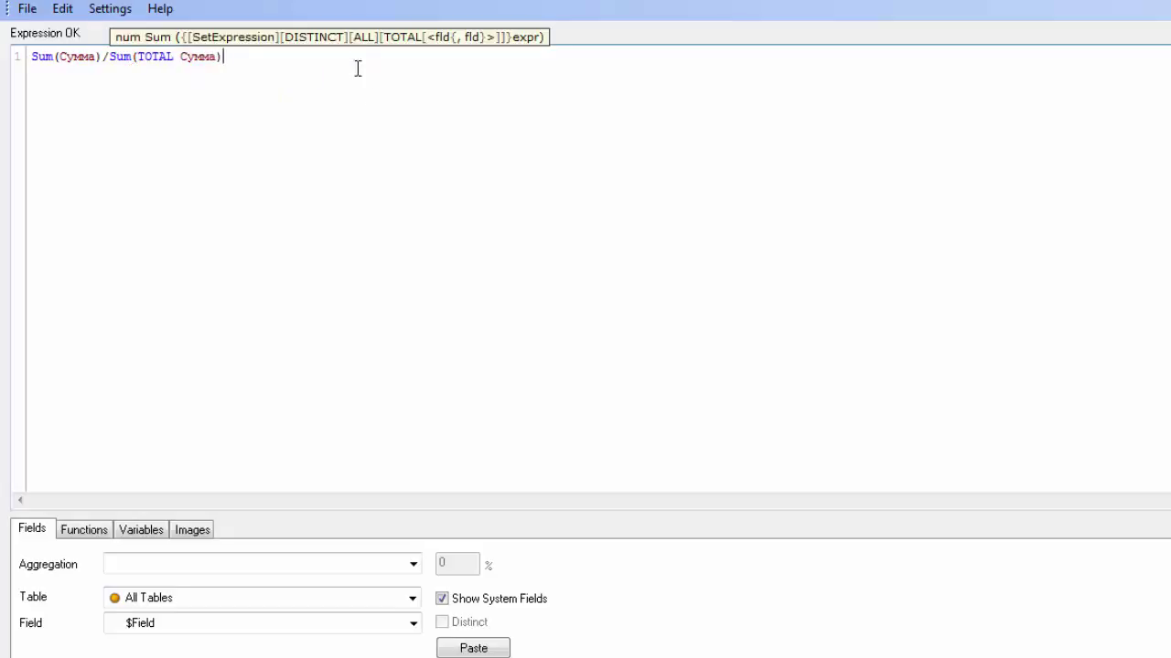
pyautogui.click(1097, 657)
pyautogui.click(892, 95)
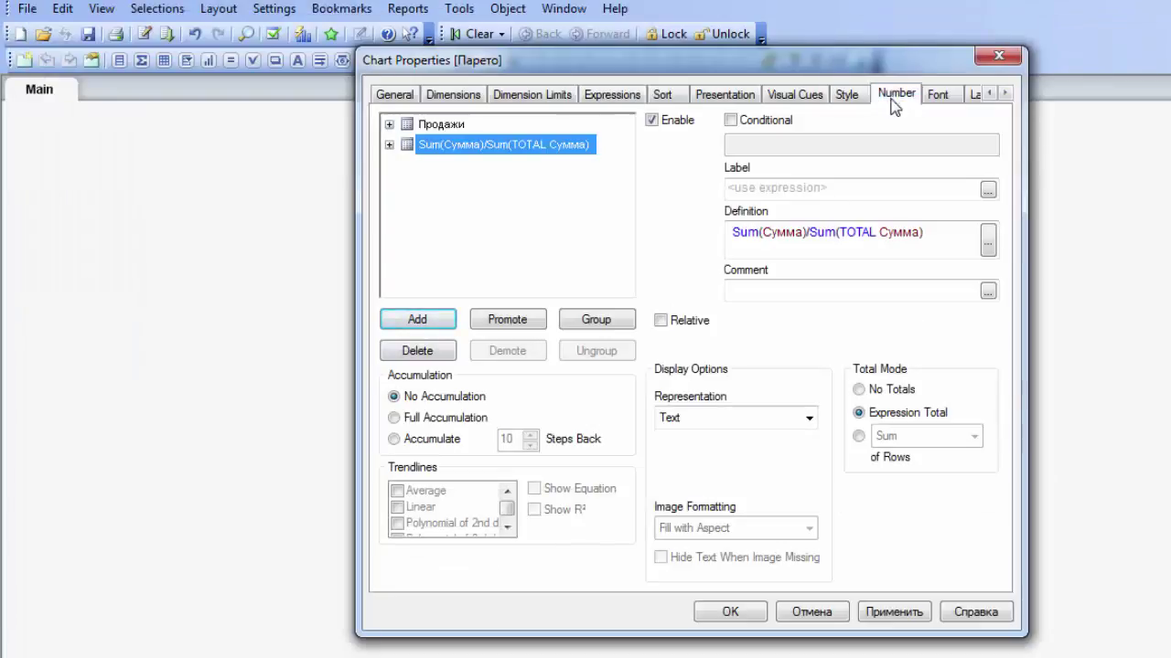
pyautogui.click(613, 95)
pyautogui.click(849, 189)
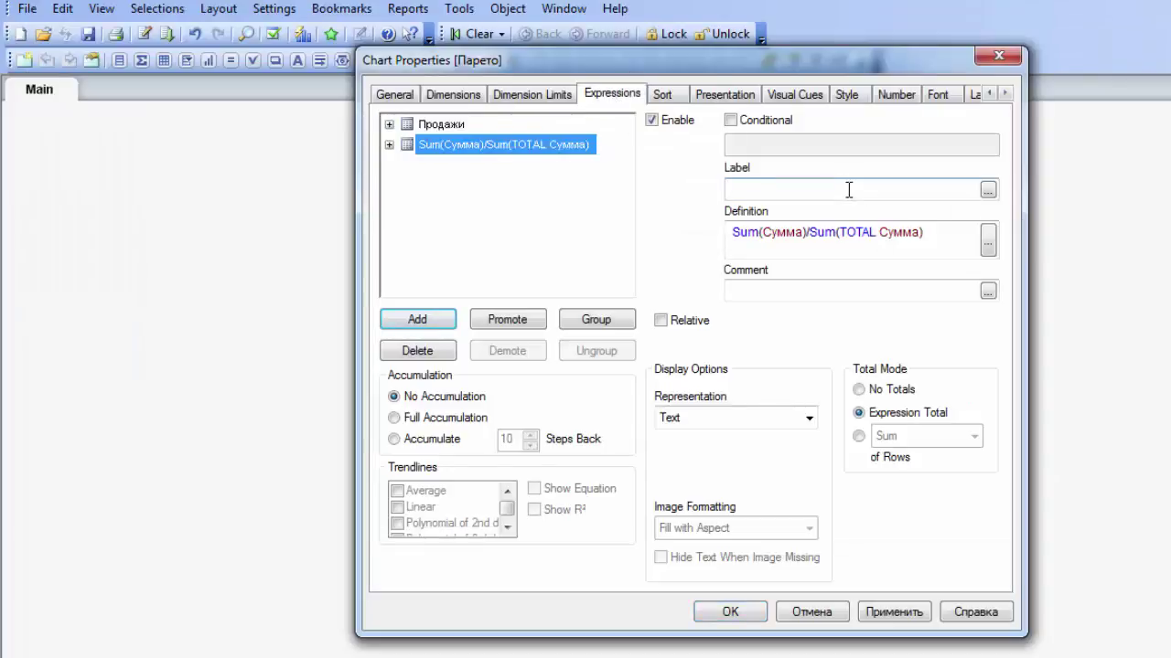
pyautogui.write('l')
pyautogui.press('BackSpace')
pyautogui.write('Доля')
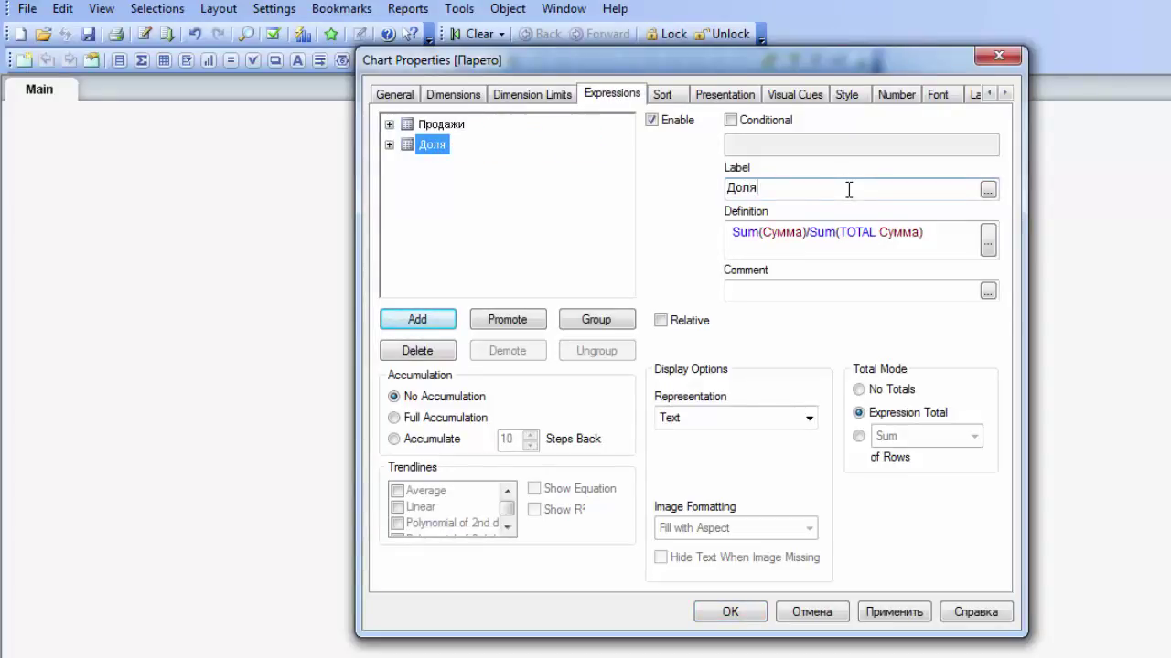
pyautogui.press('BackSpace')
pyautogui.press('BackSpace')
pyautogui.press('BackSpace')
pyautogui.press('BackSpace')
pyautogui.click(894, 95)
pyautogui.click(613, 94)
# Label the Sum(Сумма)/Sum(TOTAL Сумма) expression Доля продаж.
pyautogui.click(849, 189)
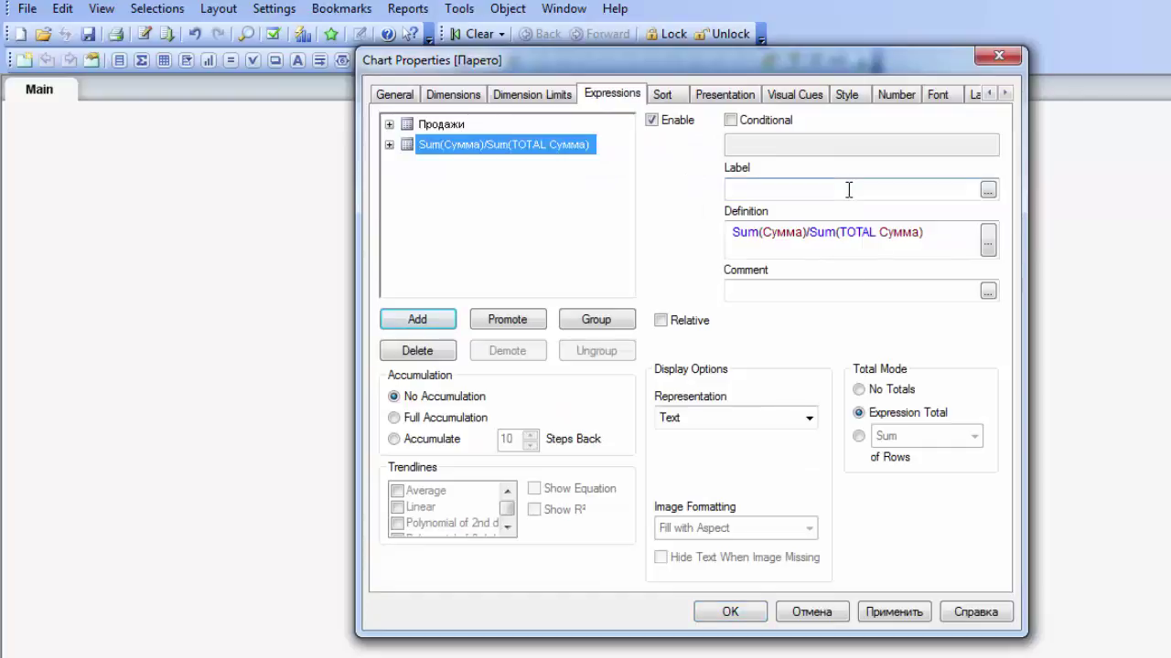
pyautogui.write('l')
pyautogui.press('BackSpace')
pyautogui.write('Доля')
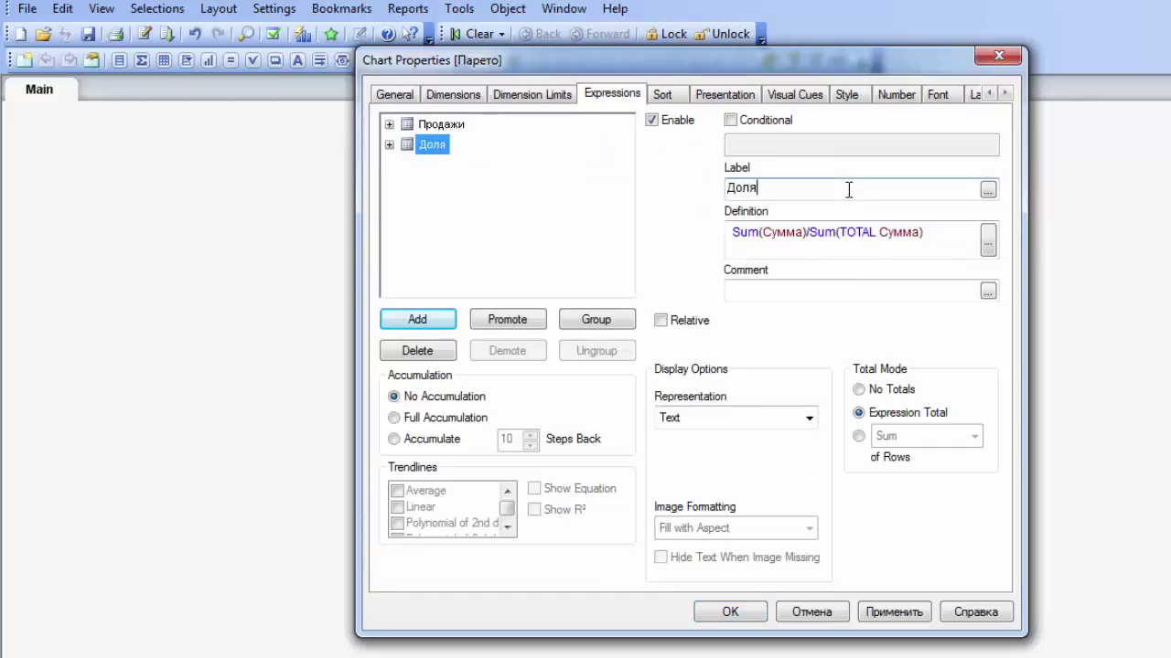
pyautogui.write(' продаж')
# Format Доля продаж as an integer shown in percent and apply the chart properties.
pyautogui.click(898, 95)
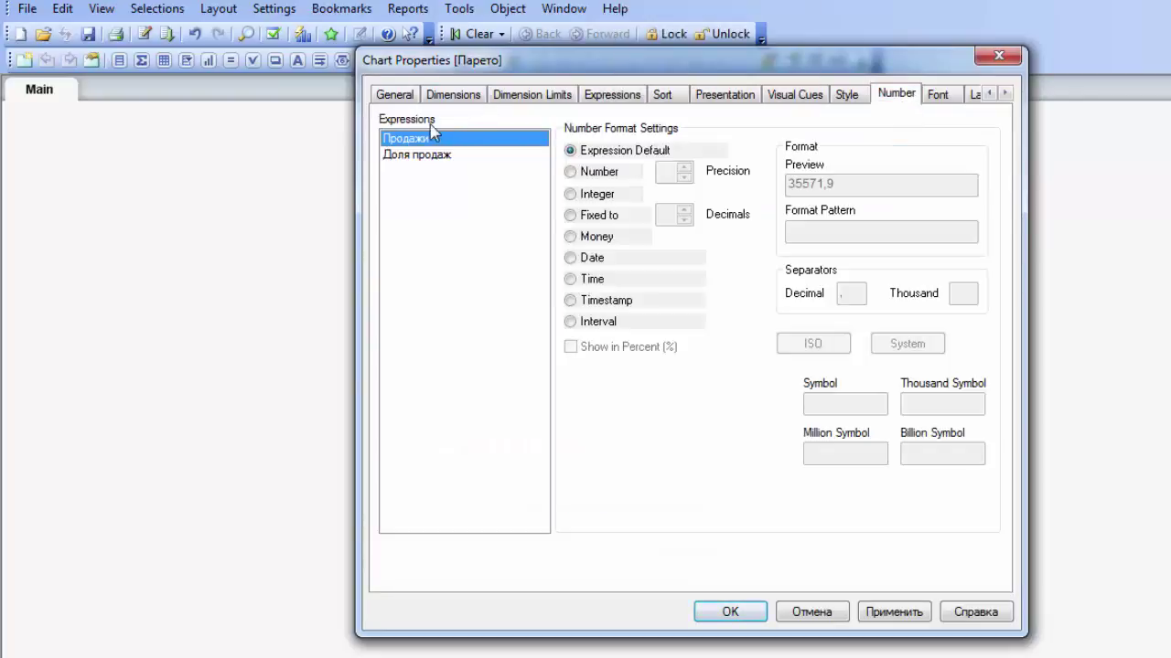
pyautogui.click(512, 154)
pyautogui.click(569, 194)
pyautogui.click(571, 346)
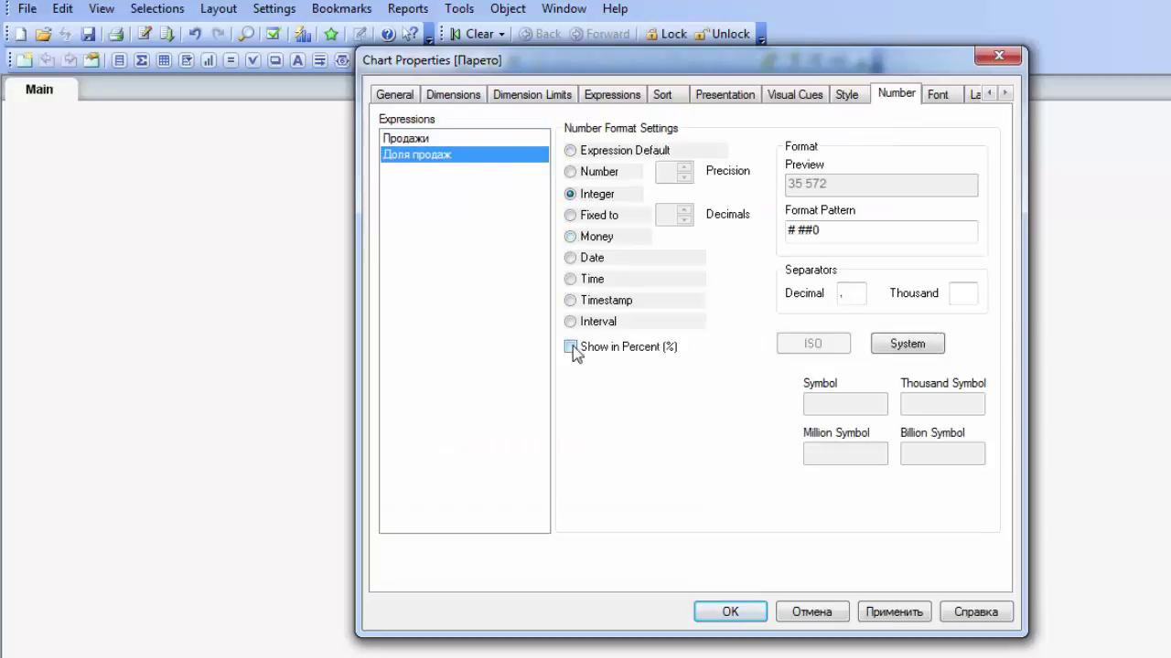
pyautogui.click(730, 612)
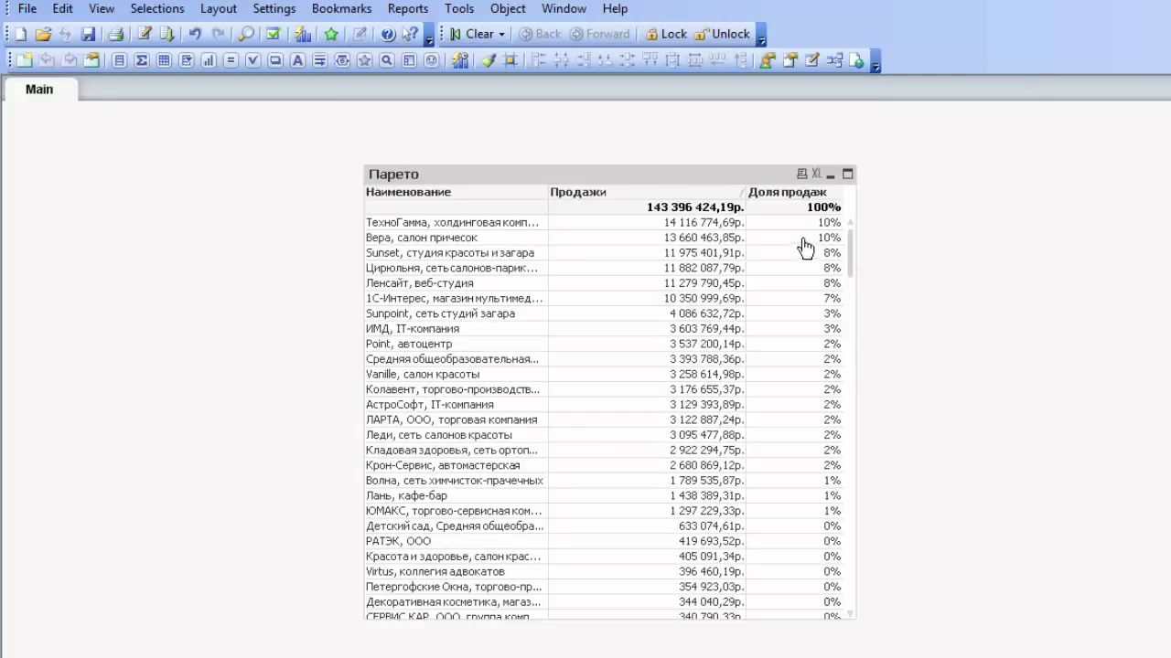
# Set the Продажи number format in the Парето table to fixed with 2 decimals.
pyautogui.rightClick(745, 189)
pyautogui.click(747, 193)
pyautogui.click(610, 218)
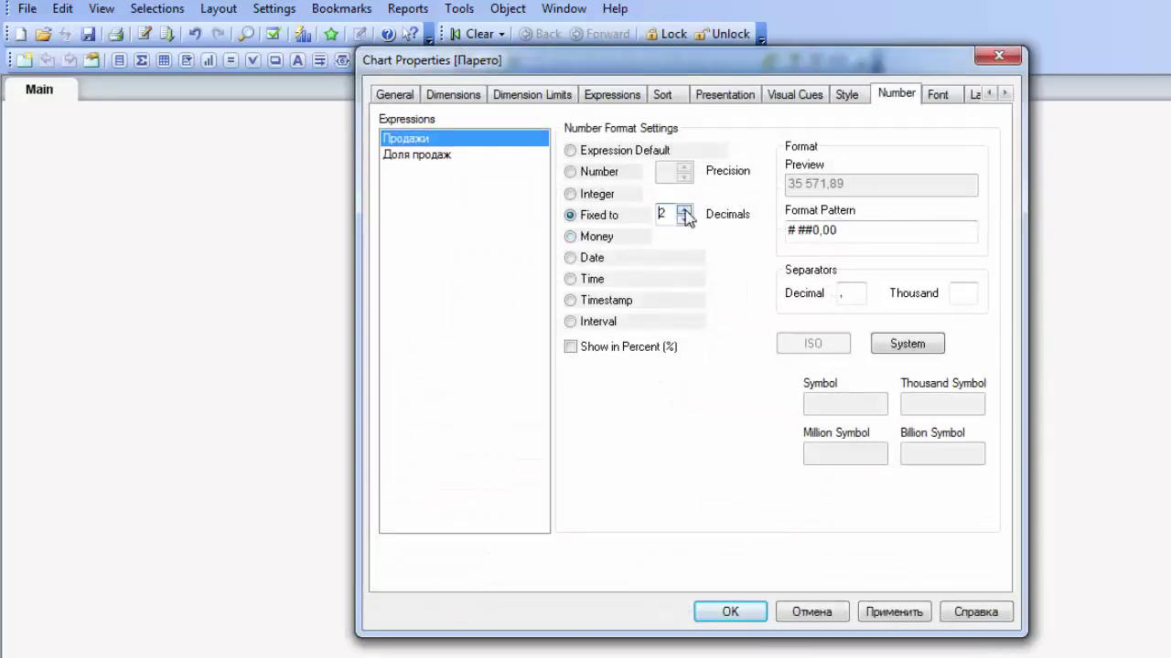
pyautogui.press('Return')
# Set the Доля продаж number format to fixed with 2 decimals and apply it to the table.
pyautogui.rightClick(701, 188)
pyautogui.click(755, 192)
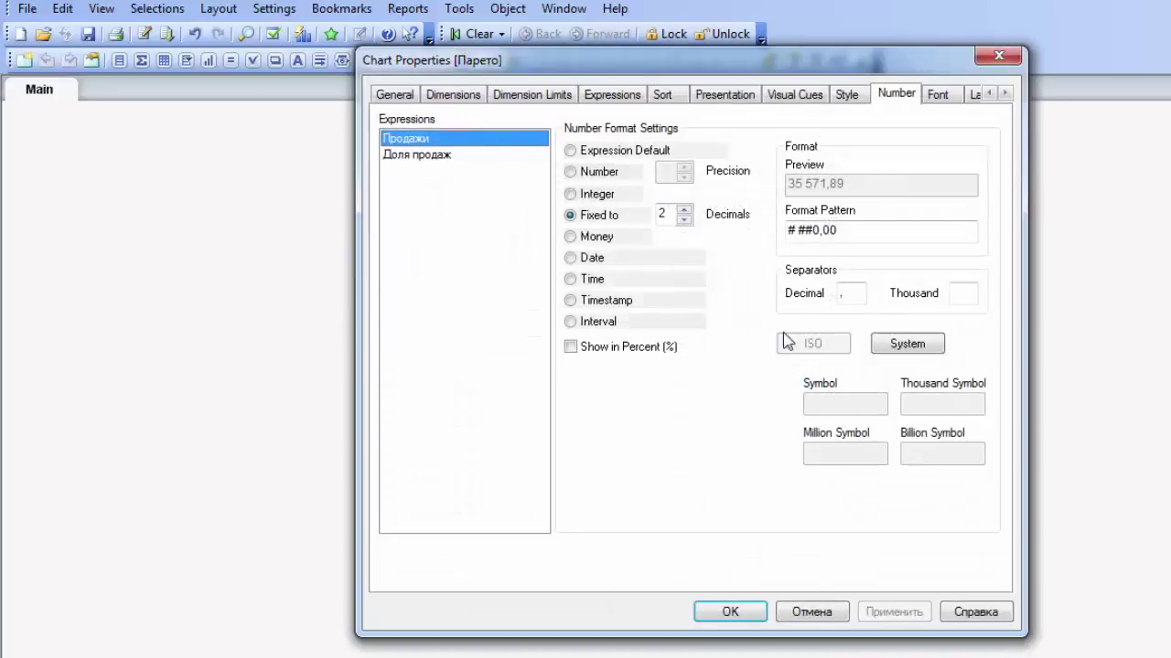
pyautogui.click(448, 153)
pyautogui.click(587, 214)
pyautogui.click(748, 611)
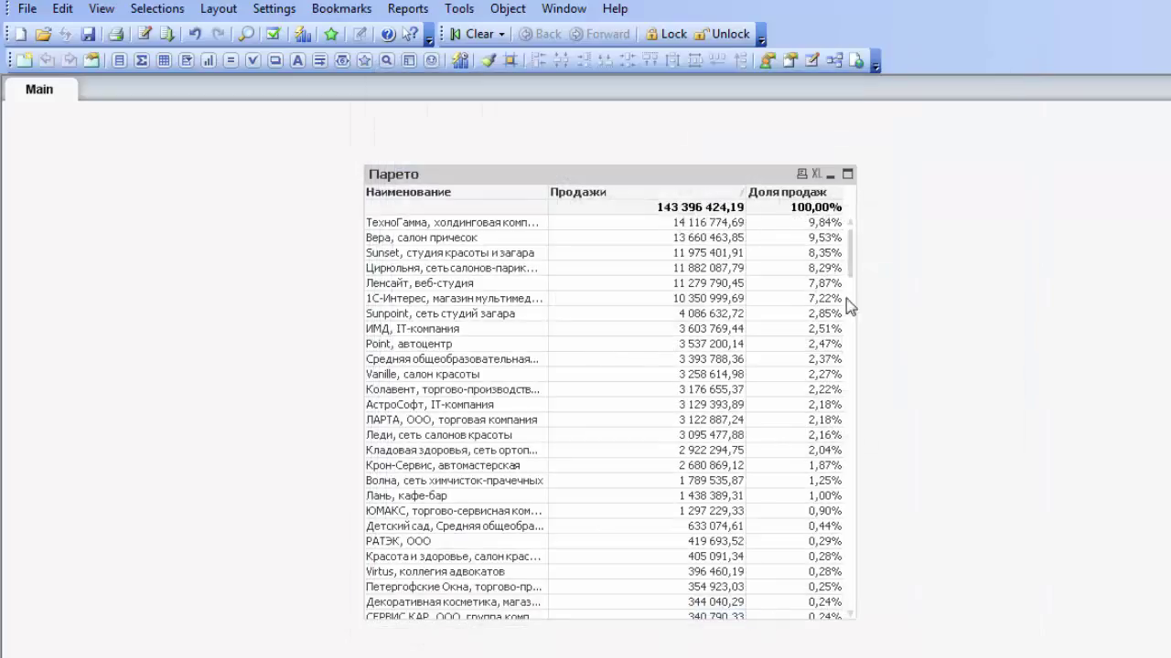
# Duplicate the Доля продаж expression within the Парето table's expressions by copying and pasting it.
pyautogui.rightClick(687, 188)
pyautogui.click(741, 193)
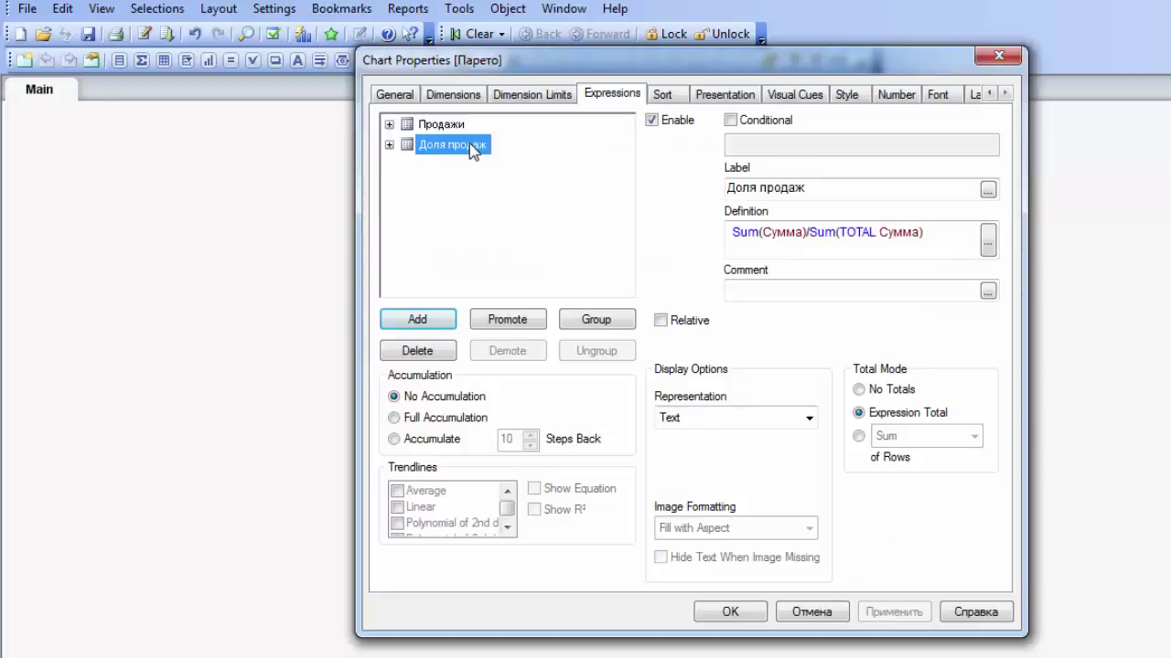
pyautogui.rightClick(470, 145)
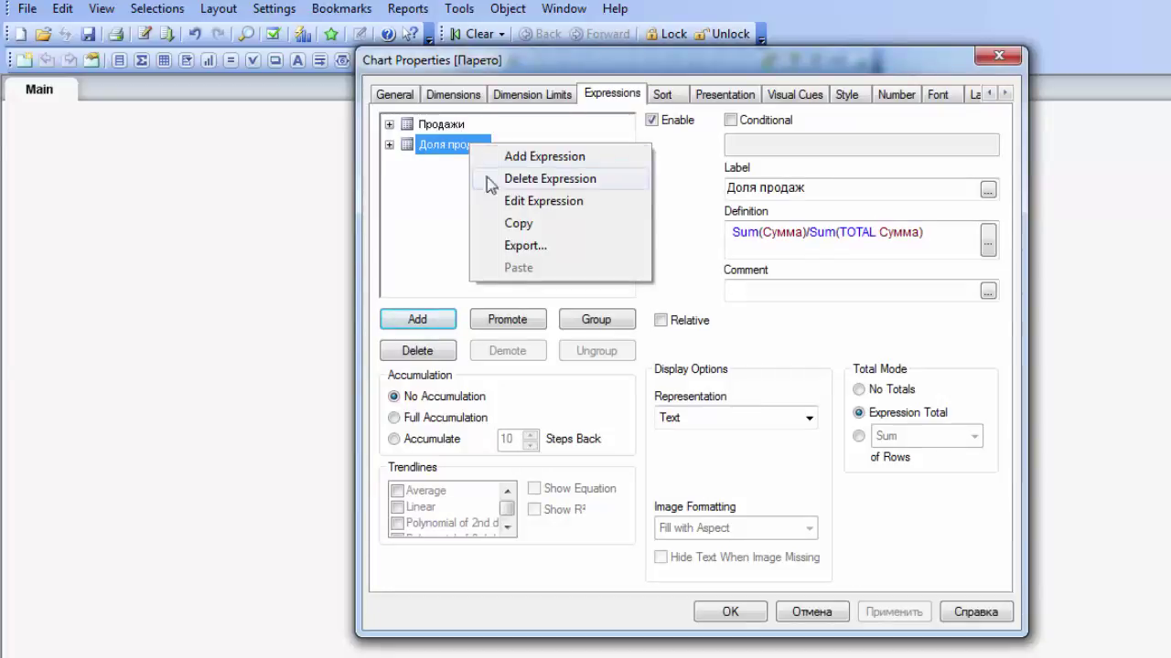
pyautogui.click(522, 224)
pyautogui.rightClick(523, 227)
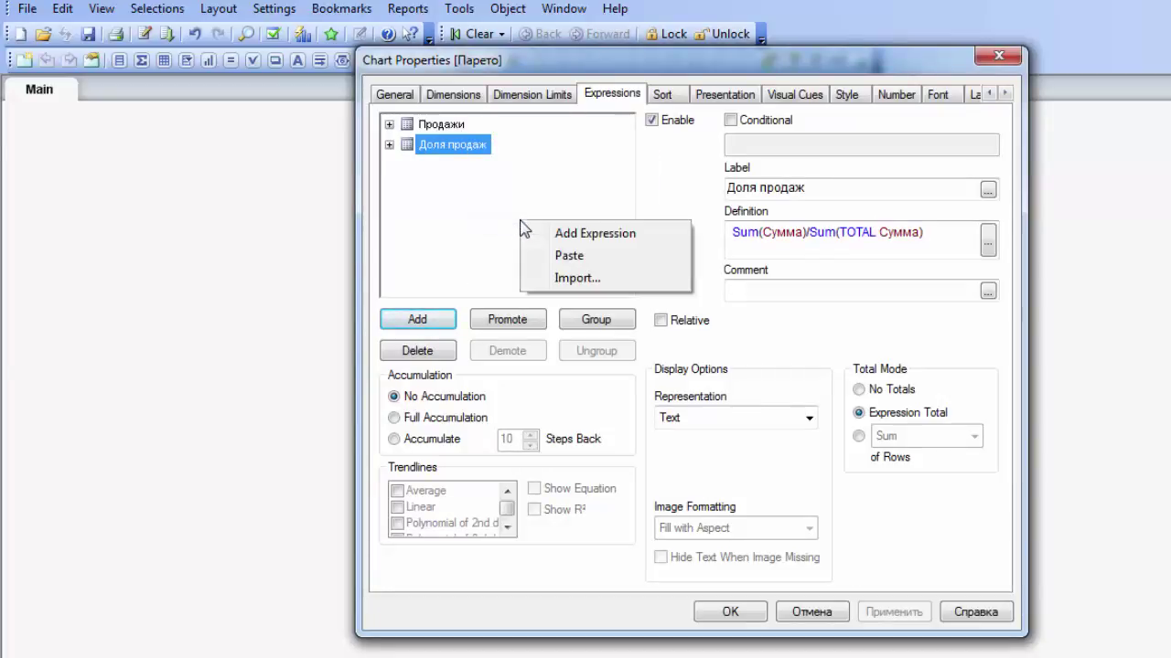
pyautogui.click(562, 256)
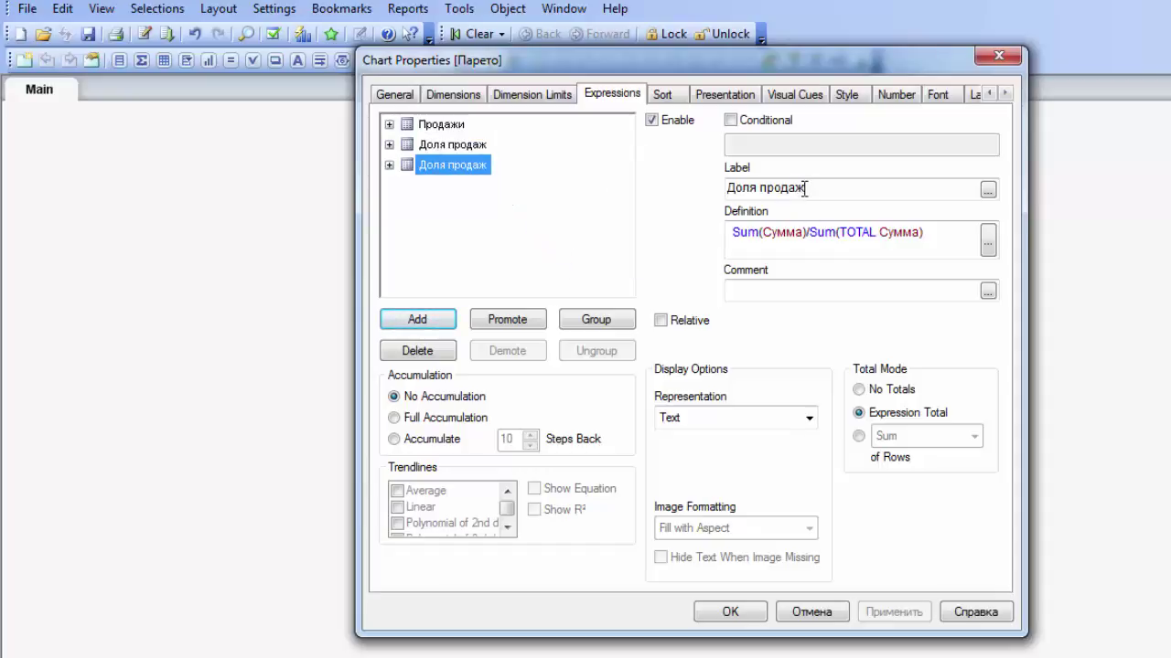
# Relabel the duplicated expression Накопленная доля продаж.
pyautogui.click(733, 186)
pyautogui.write('Накопле')
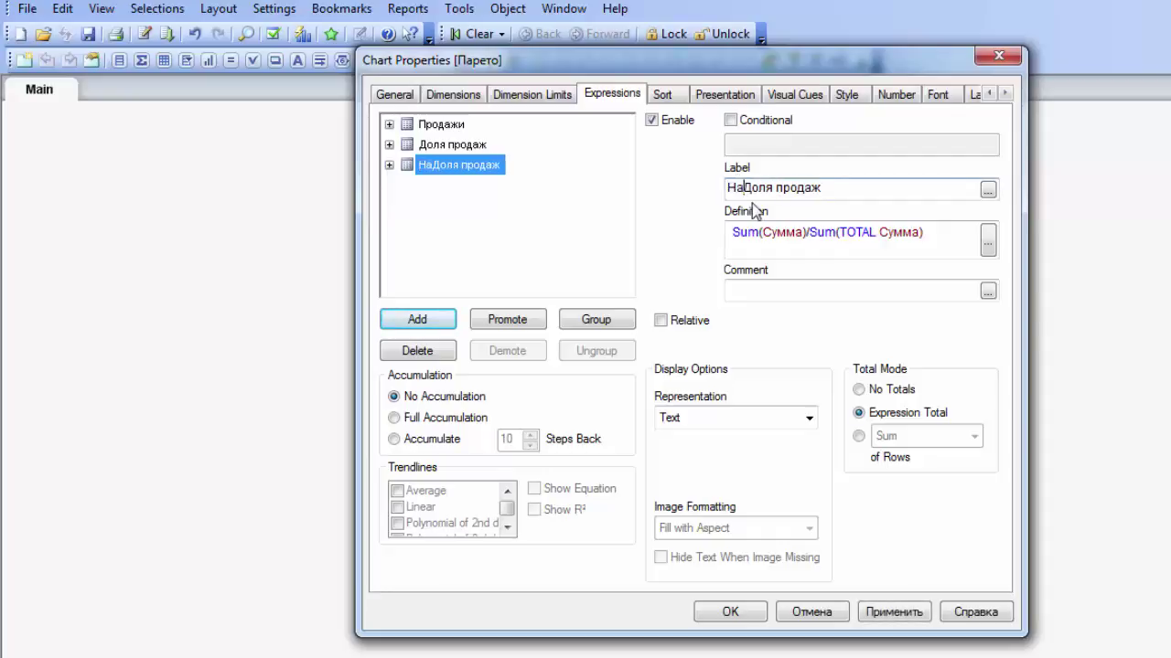
pyautogui.write('нн')
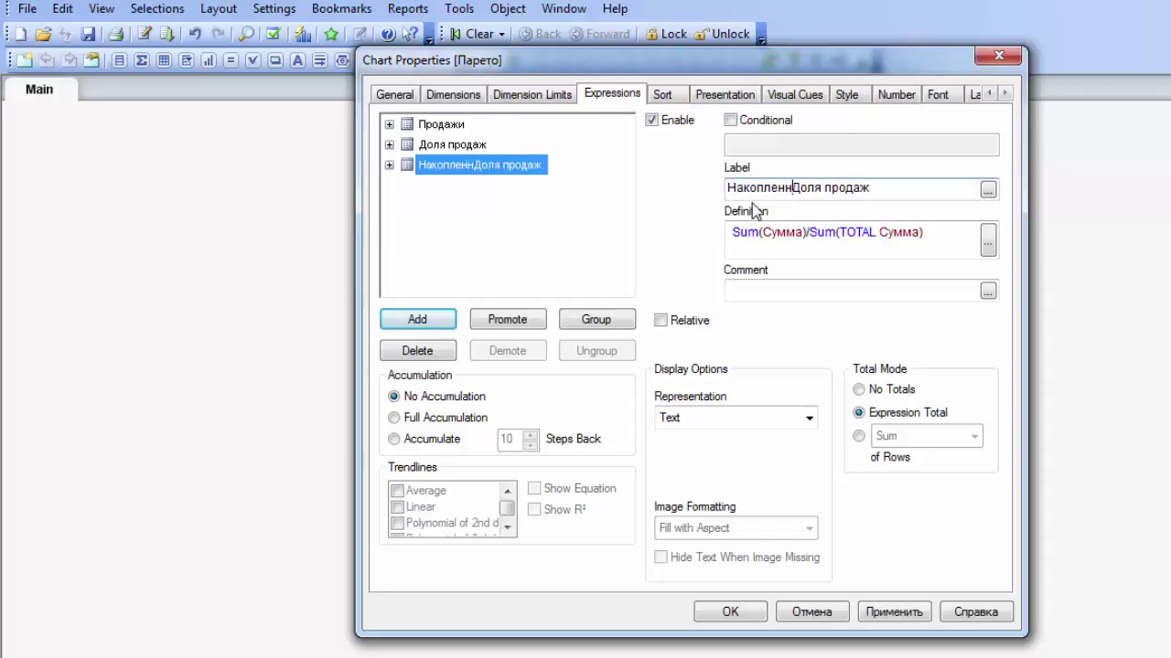
pyautogui.write('ая')
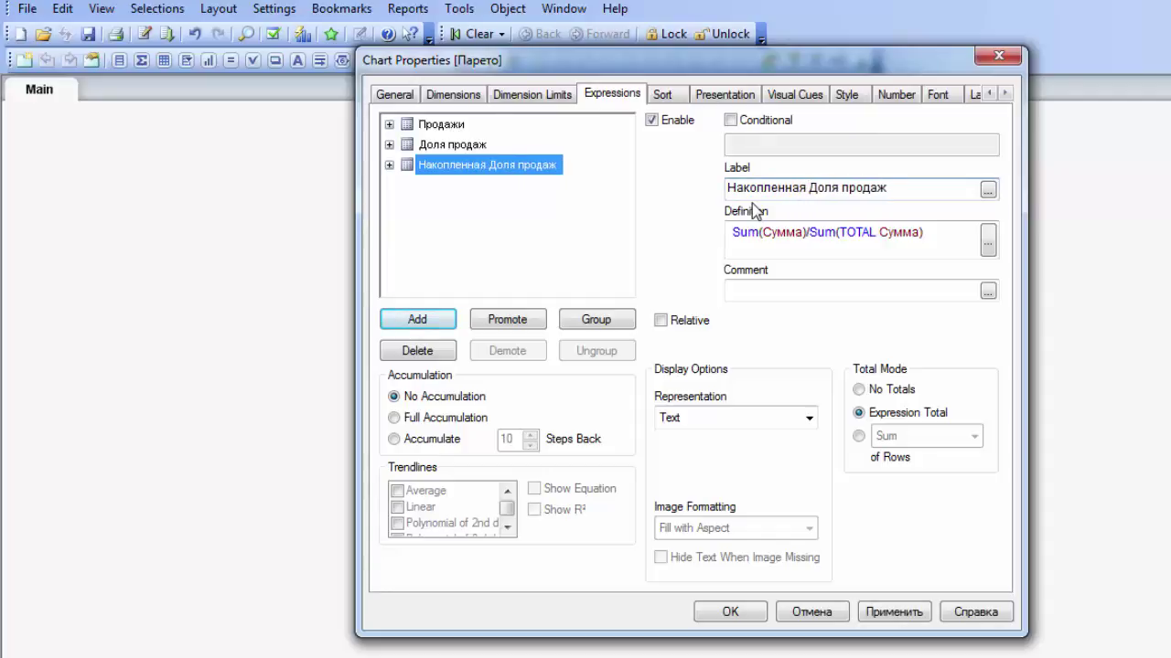
pyautogui.press('Delete')
pyautogui.write('д')
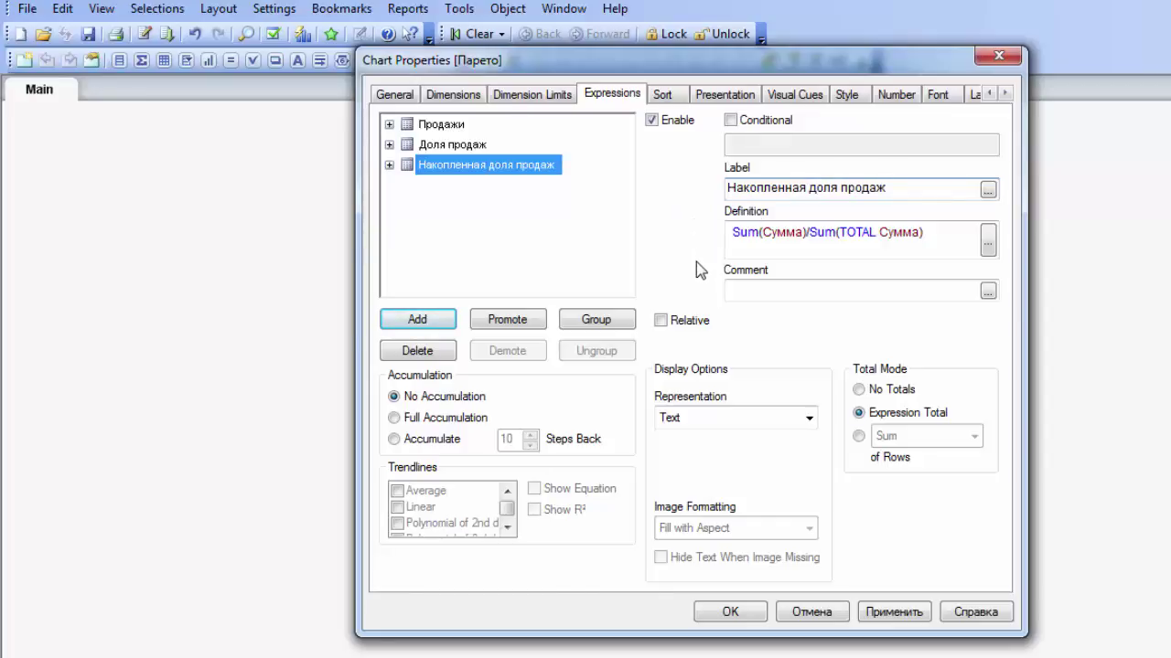
# Make Накопленная доля продаж relative with full accumulation, then widen the Парето table to fit the new column.
pyautogui.click(660, 321)
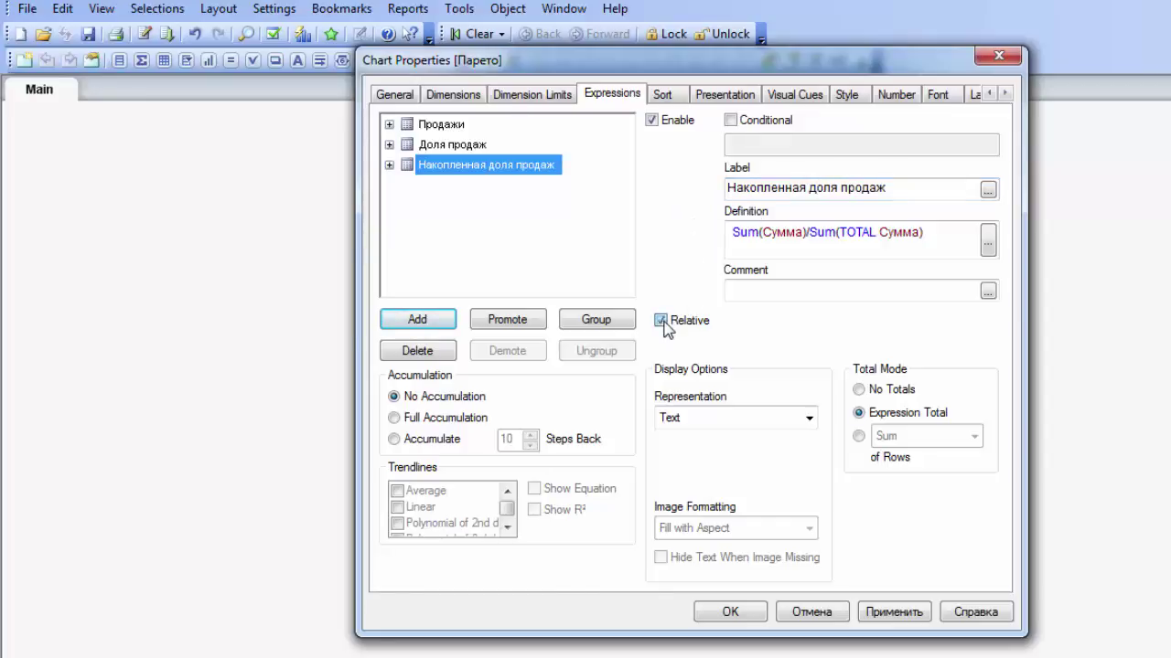
pyautogui.click(467, 418)
pyautogui.click(741, 614)
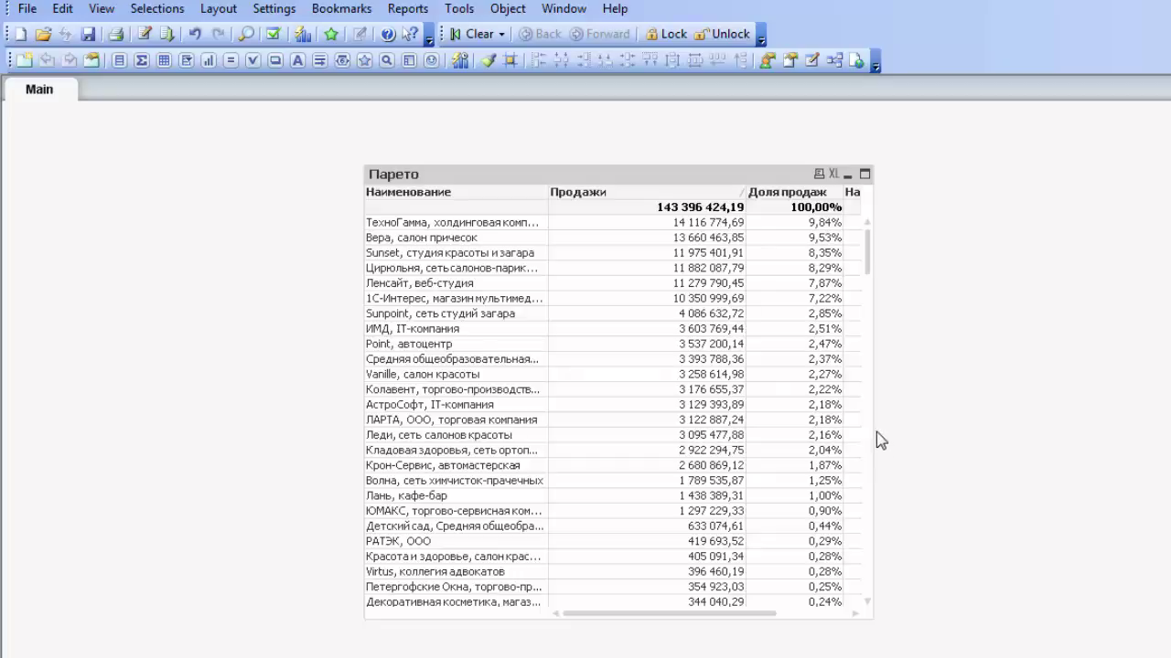
pyautogui.moveTo(874, 434); pyautogui.dragTo(1024, 445)
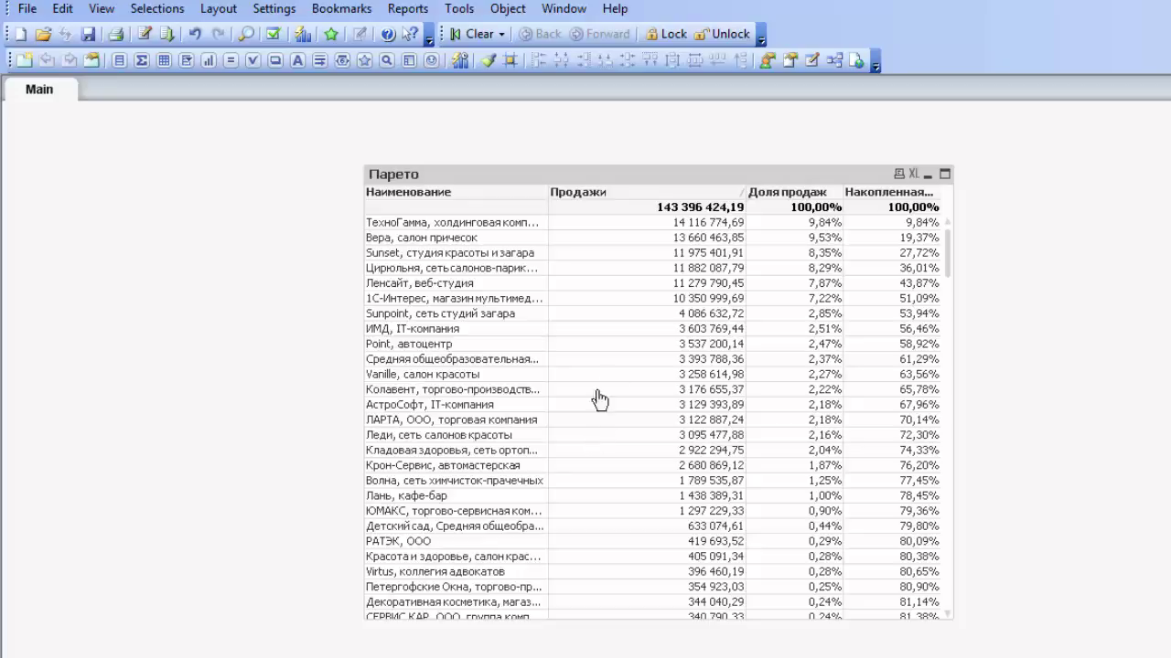
# Promote the Накопленная доля продаж expression above Доля продаж in the Парето table.
pyautogui.rightClick(657, 188)
pyautogui.click(668, 199)
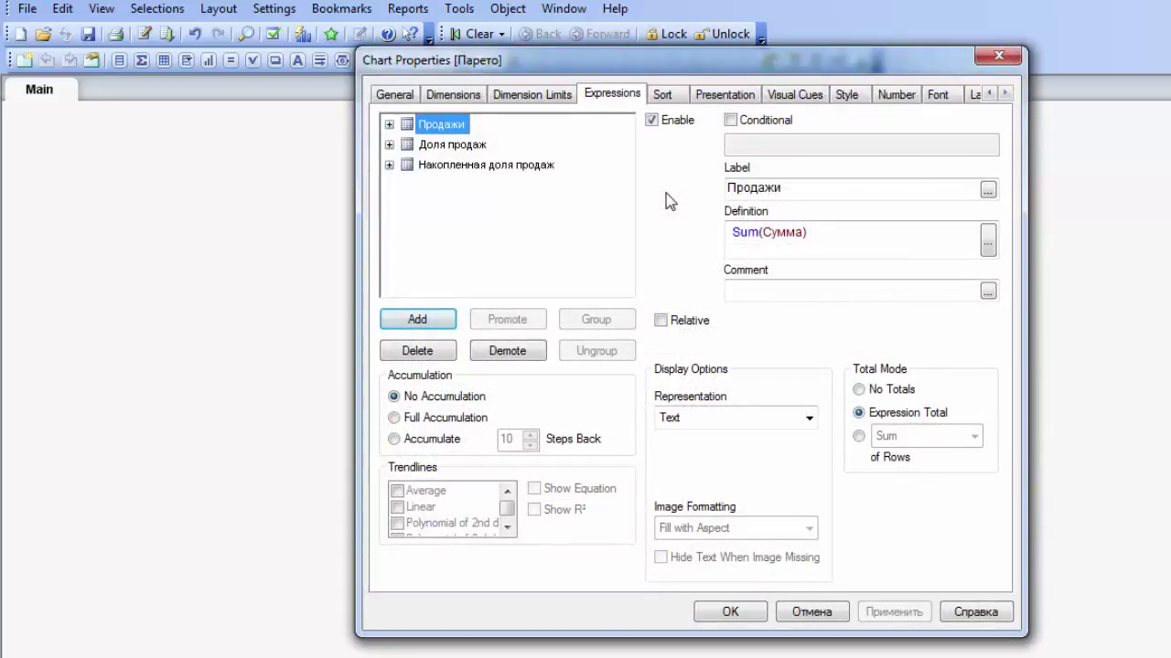
pyautogui.click(533, 168)
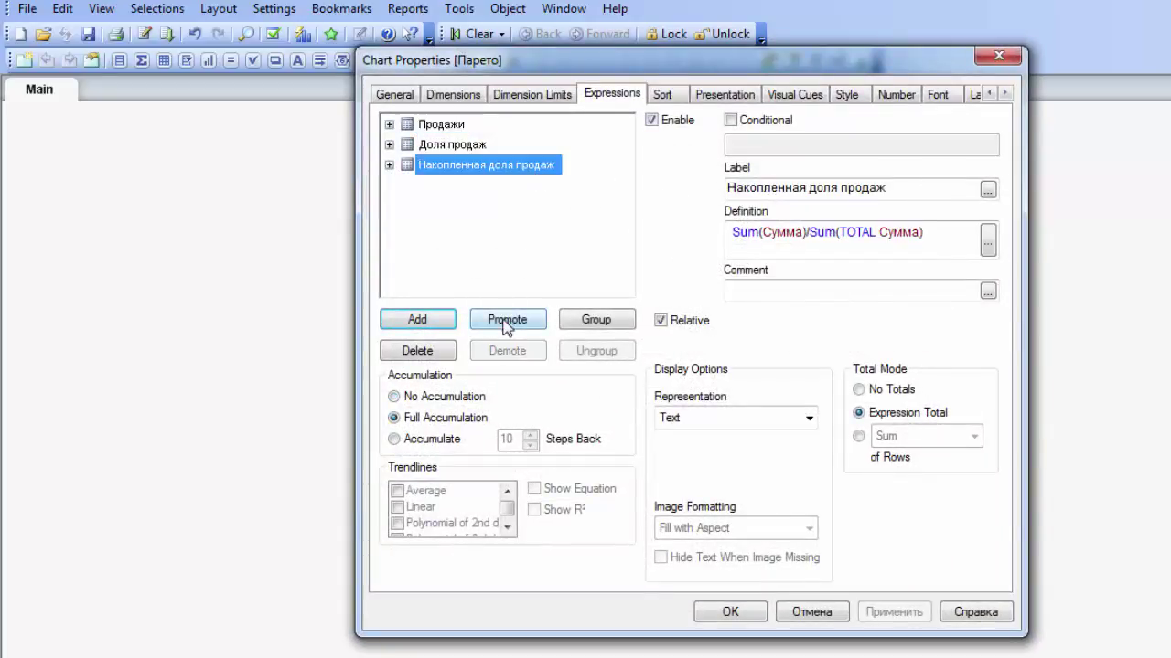
pyautogui.click(508, 319)
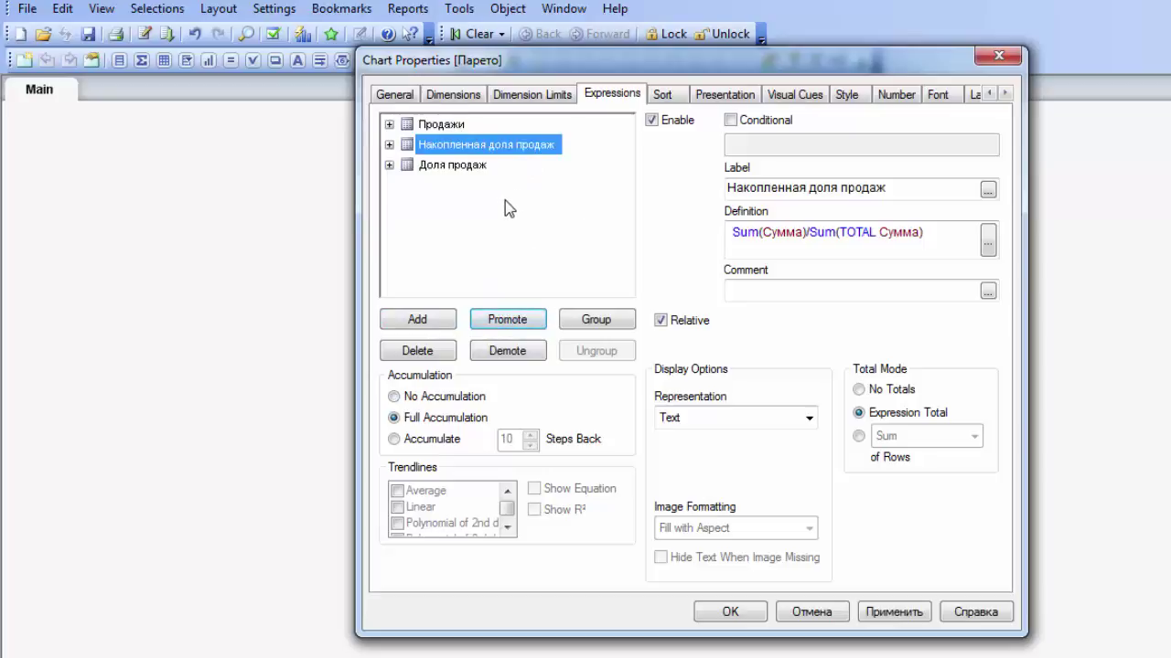
# Add a new expression after Доля продаж in the Парето table with the definition 1 and label it Счетчик.
pyautogui.click(477, 168)
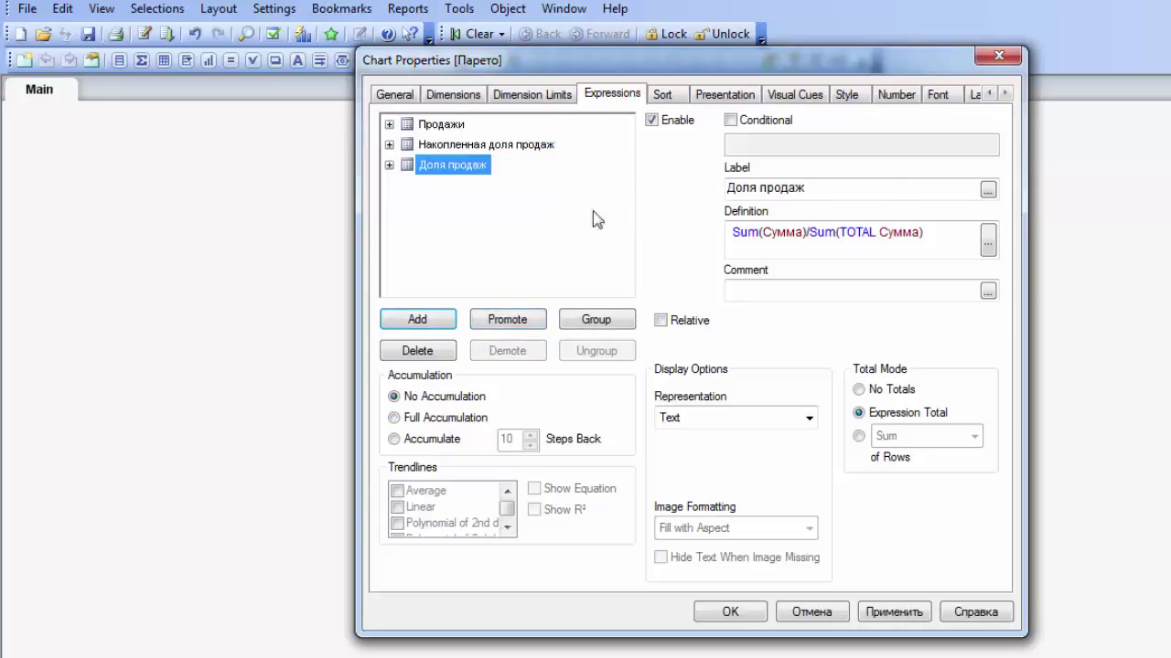
pyautogui.click(421, 319)
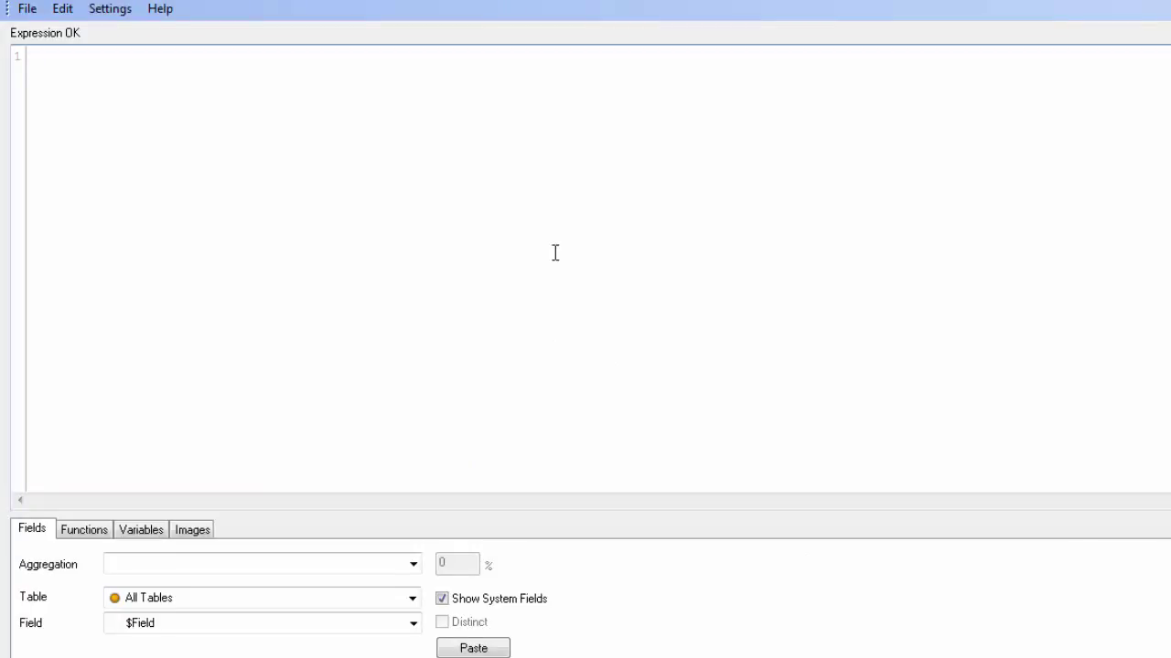
pyautogui.write('1')
pyautogui.click(1088, 652)
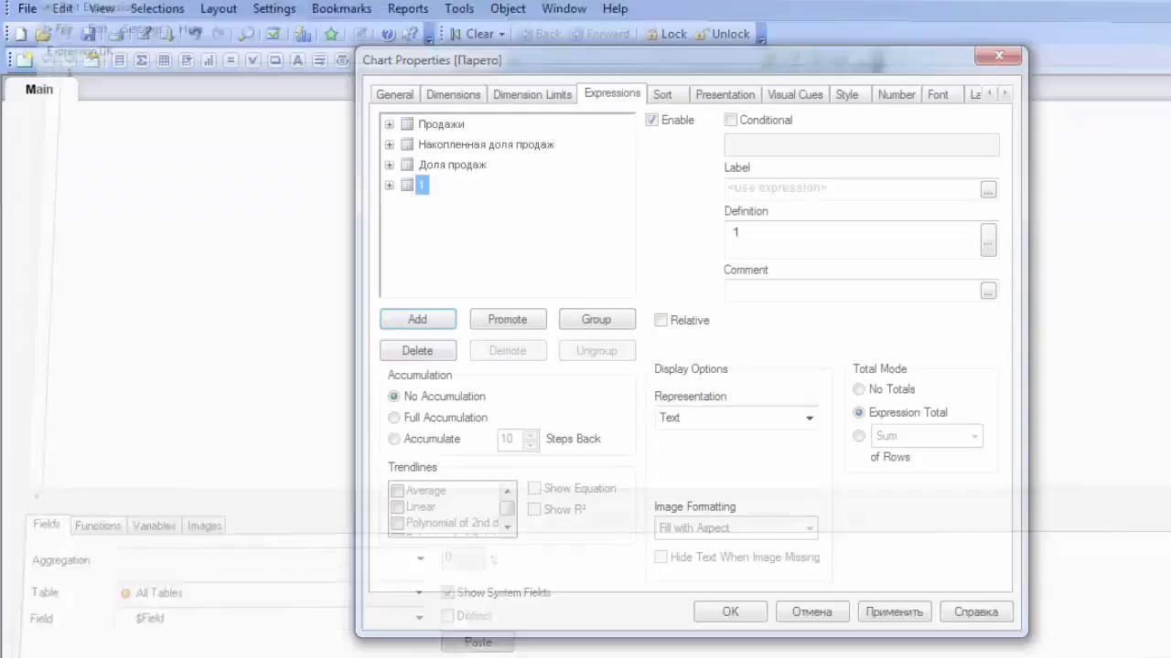
pyautogui.click(783, 187)
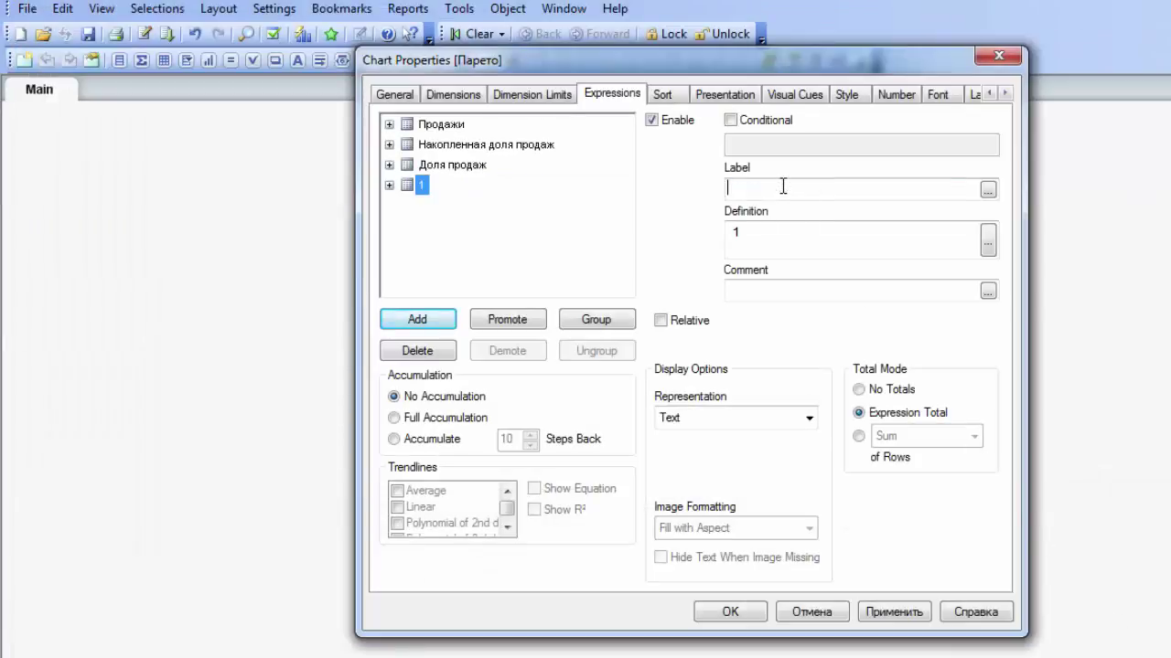
pyautogui.write('С')
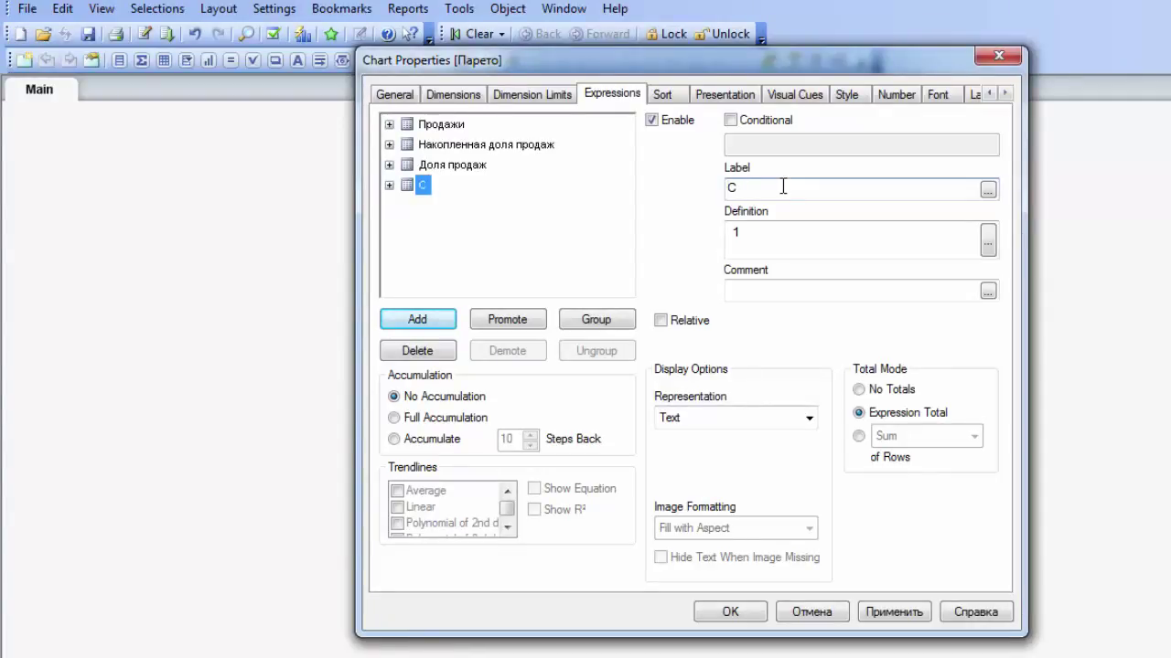
pyautogui.write('чет')
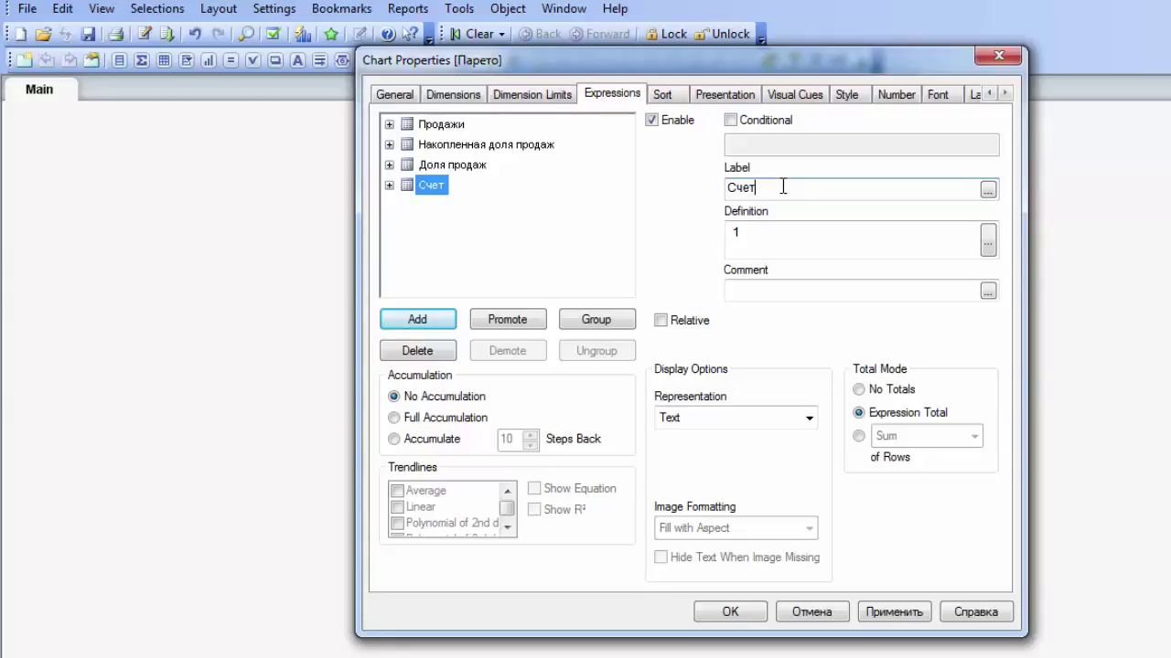
pyautogui.write('чик')
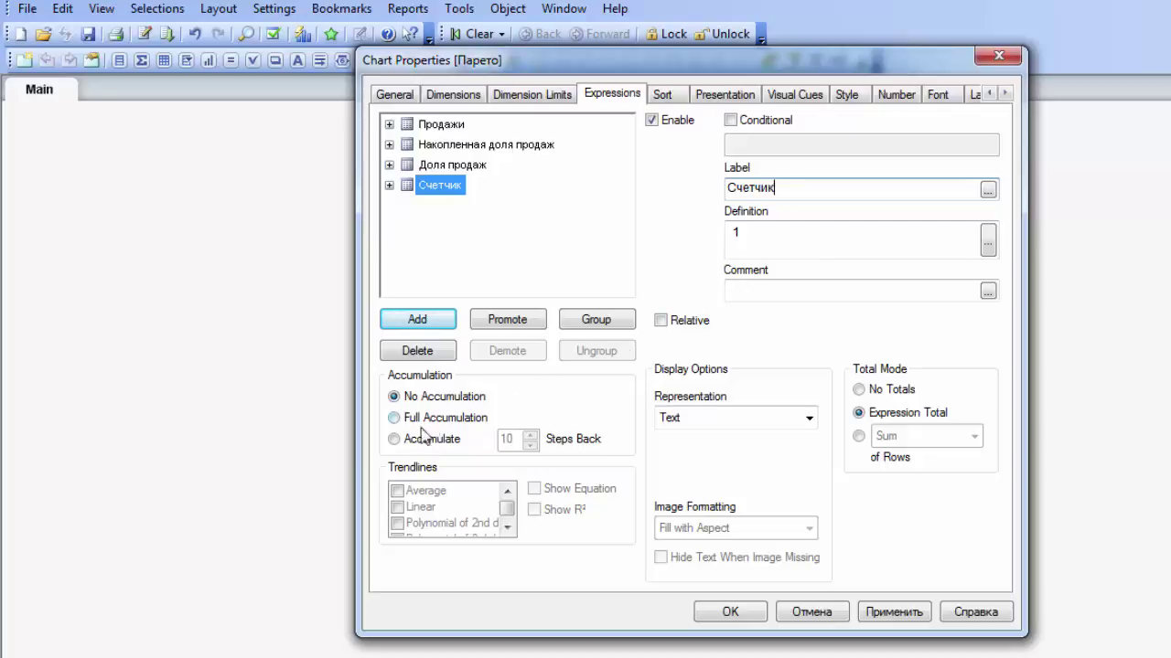
# Set Счетчик to full accumulation, apply the chart properties, and widen the Парето table to fit the new column.
pyautogui.click(394, 418)
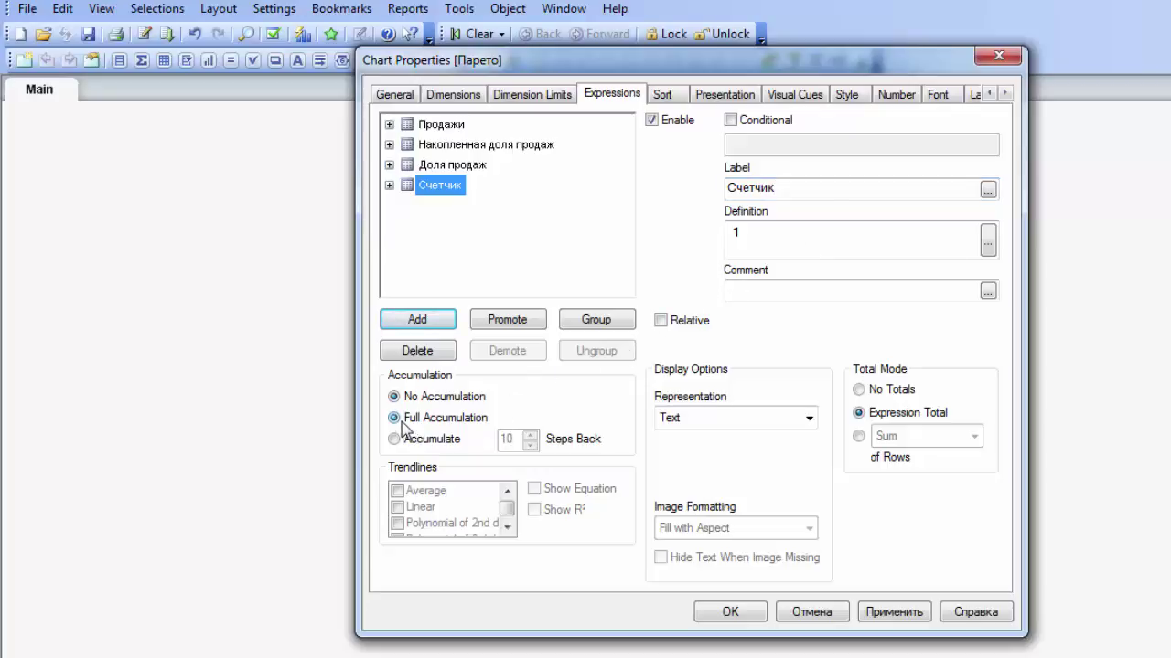
pyautogui.click(723, 619)
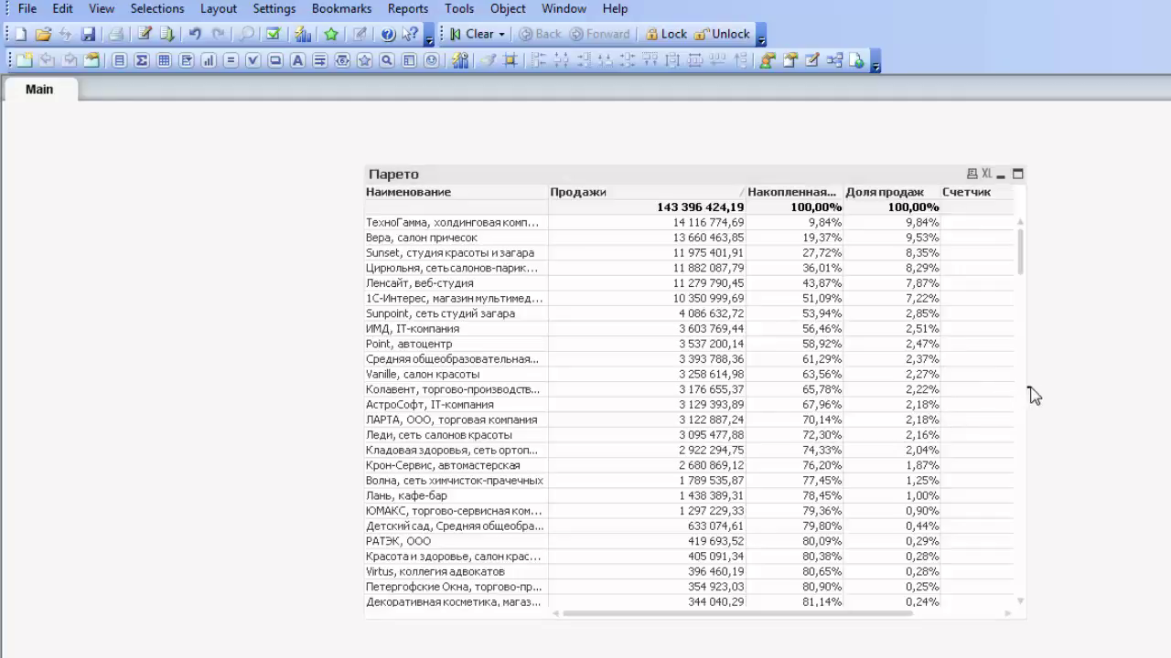
pyautogui.moveTo(1031, 396); pyautogui.dragTo(1087, 388)
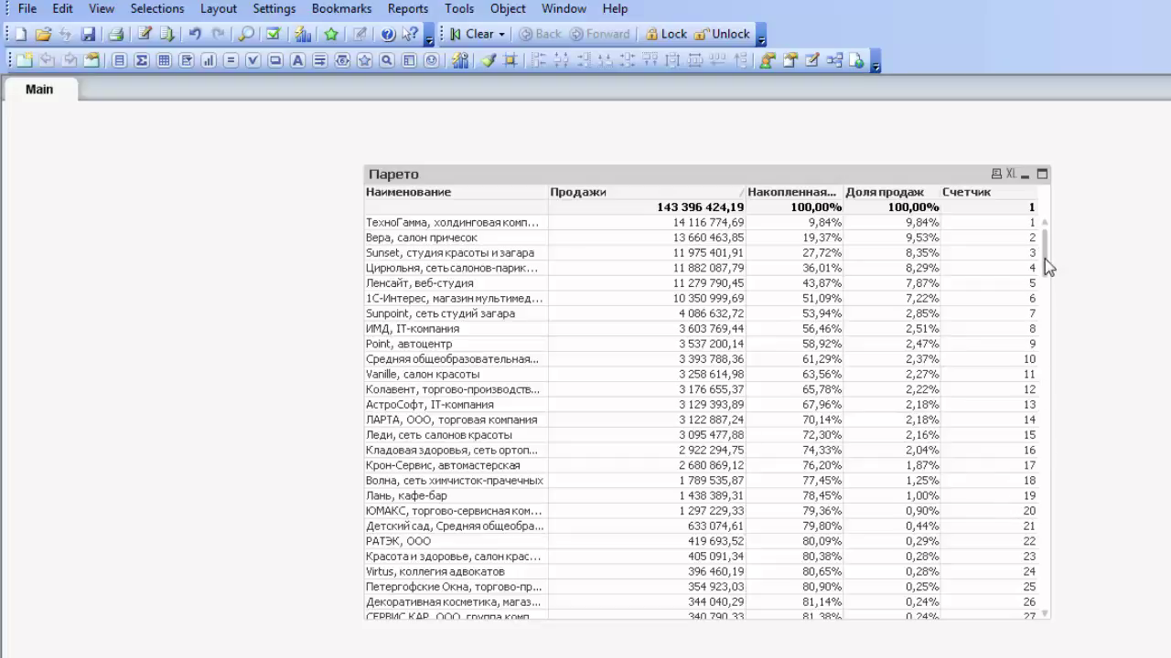
# Examine the Счетчик numbering against the accumulated sales shares through the whole Парето client list, then return to its first rows.
pyautogui.scroll(-4, 1047, 265)
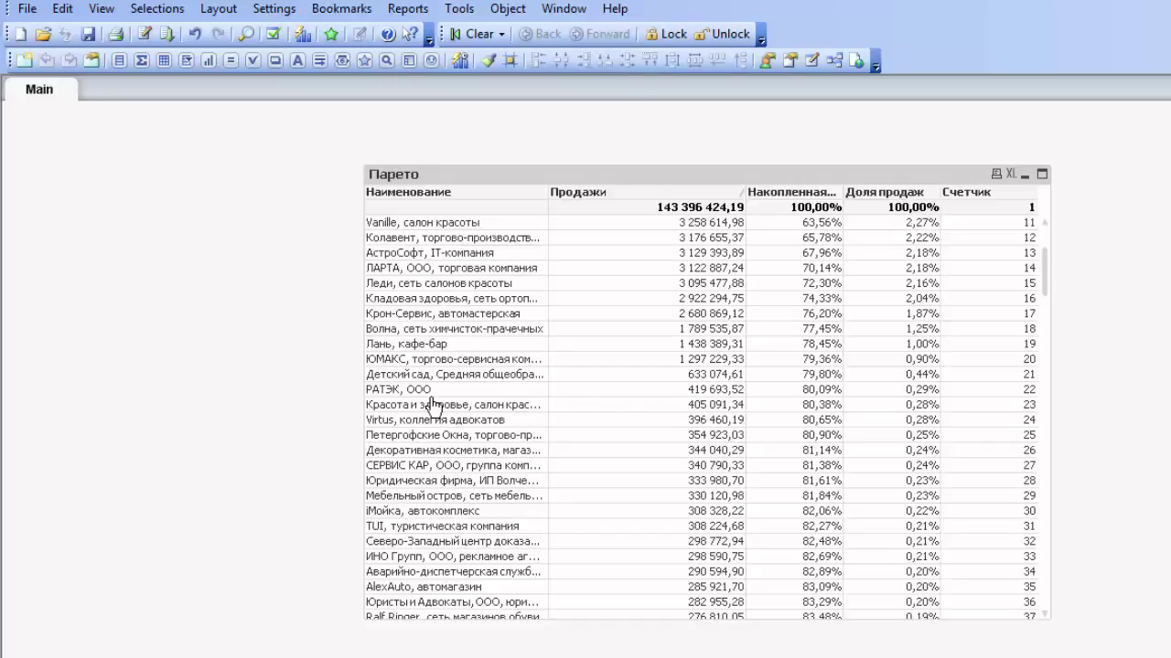
pyautogui.scroll(-7, 1049, 422)
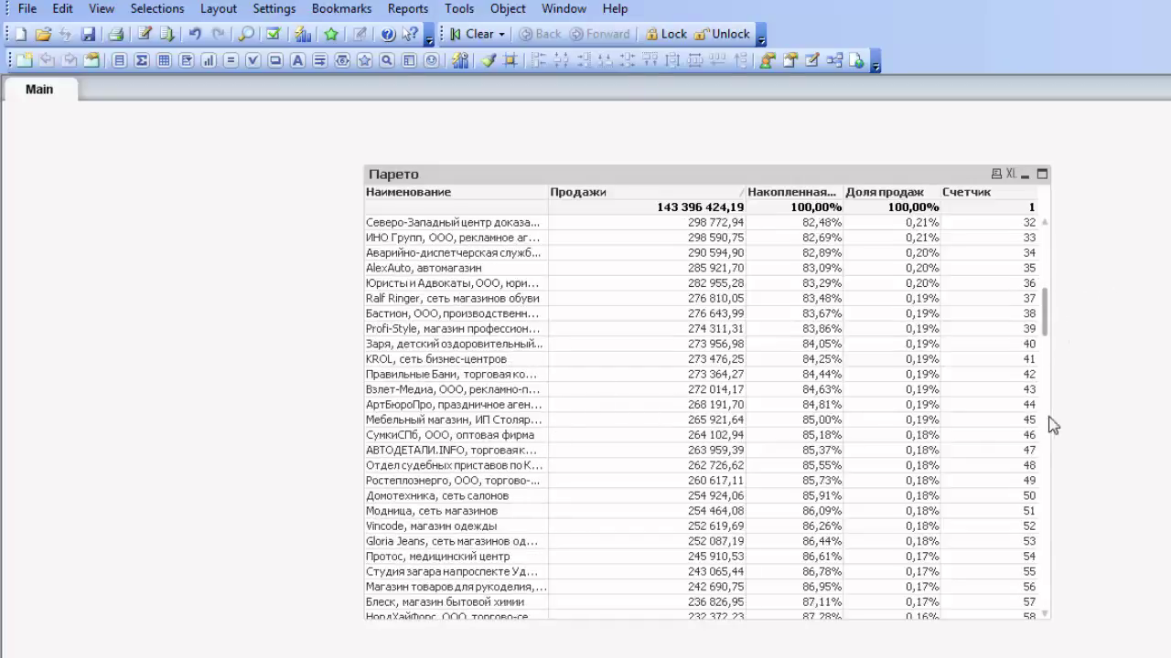
pyautogui.scroll(-20, 1052, 426)
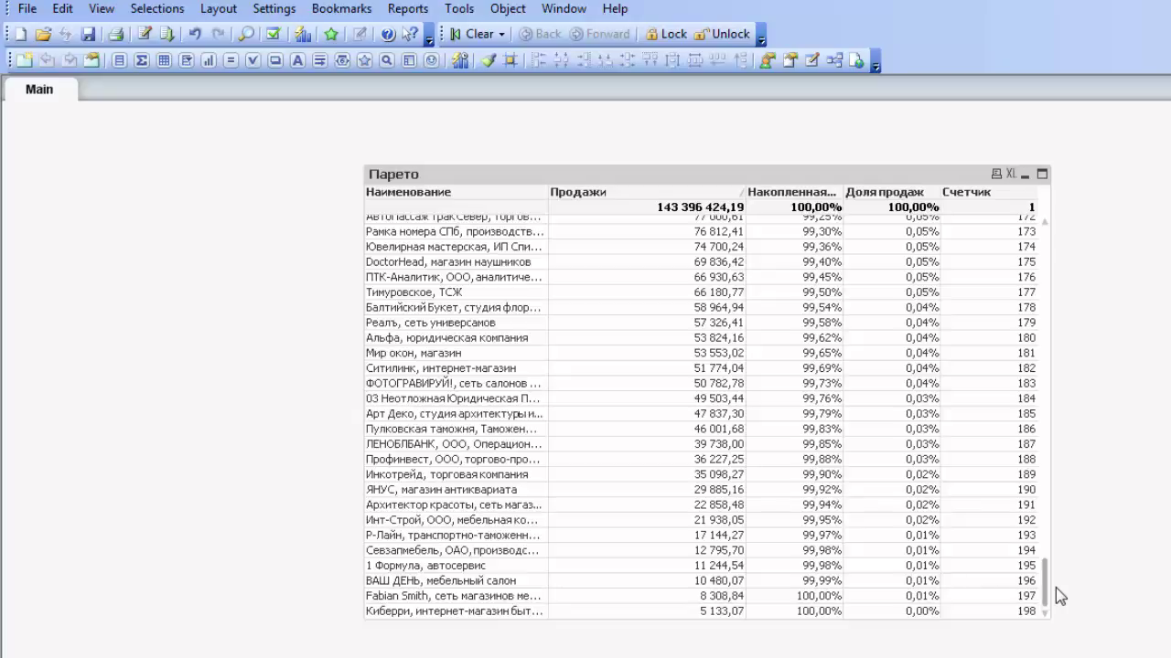
pyautogui.moveTo(1055, 588); pyautogui.dragTo(1043, 247)
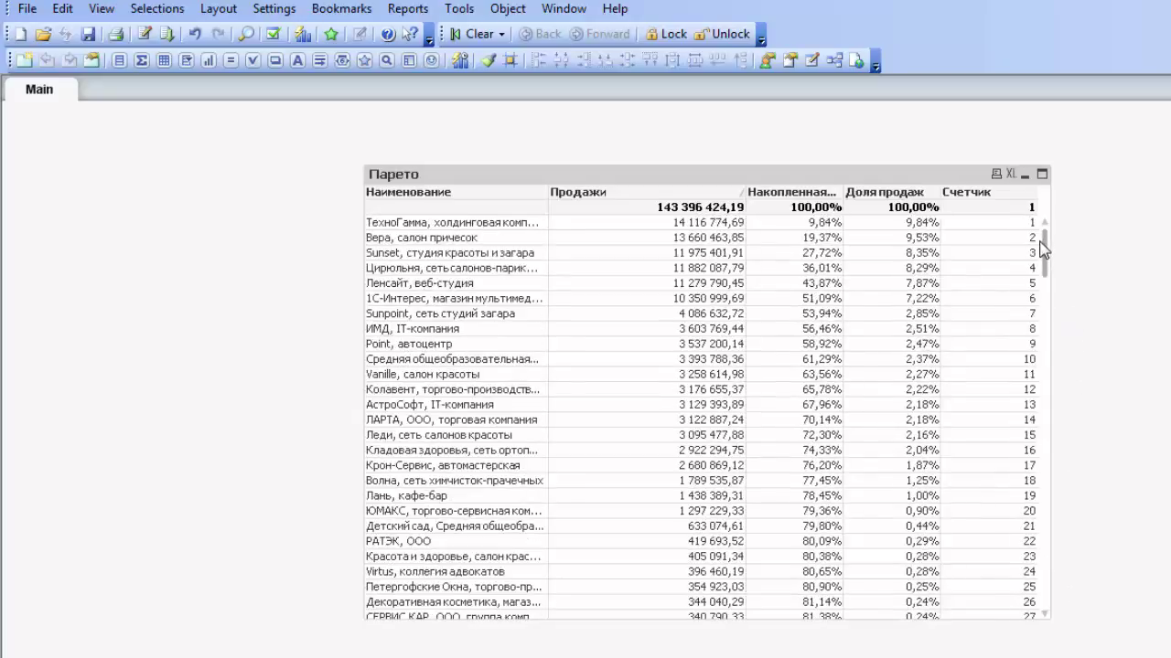